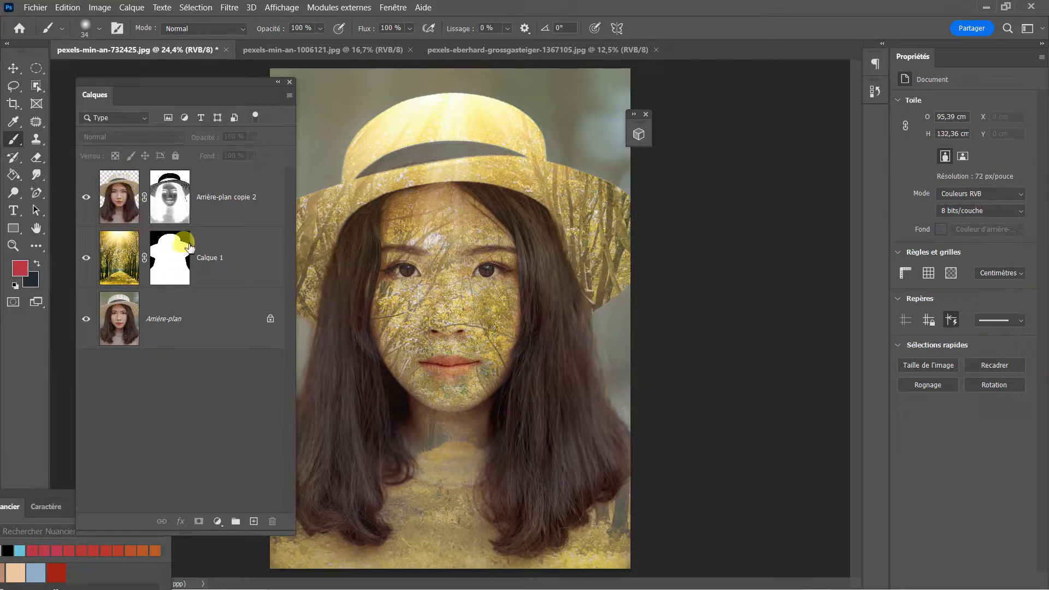
- Examine the finished double exposure by toggling layer visibility and inspecting the portrait layer and its mask
click(86, 197)
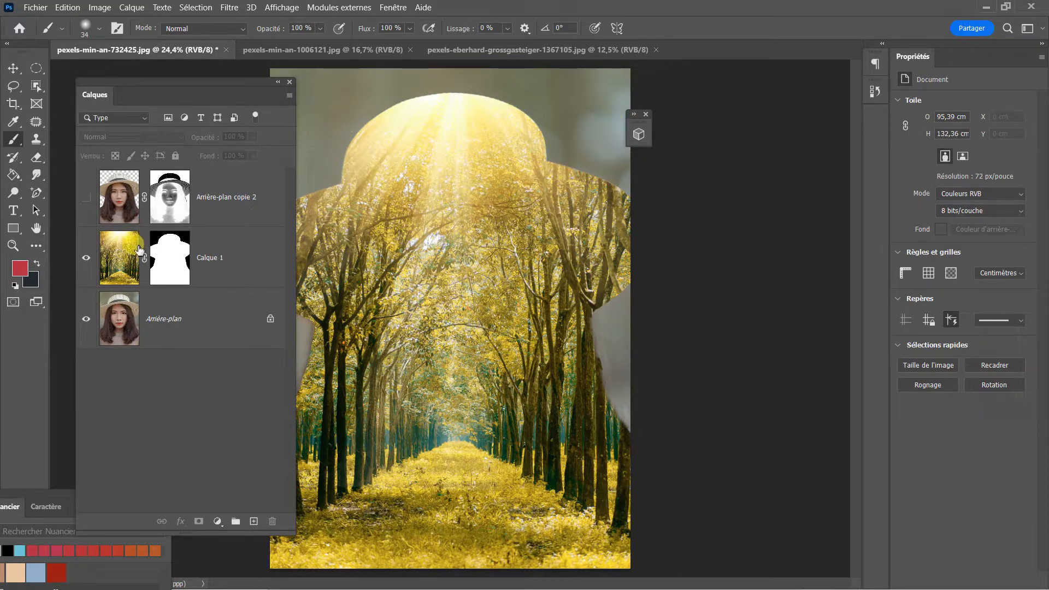
click(86, 197)
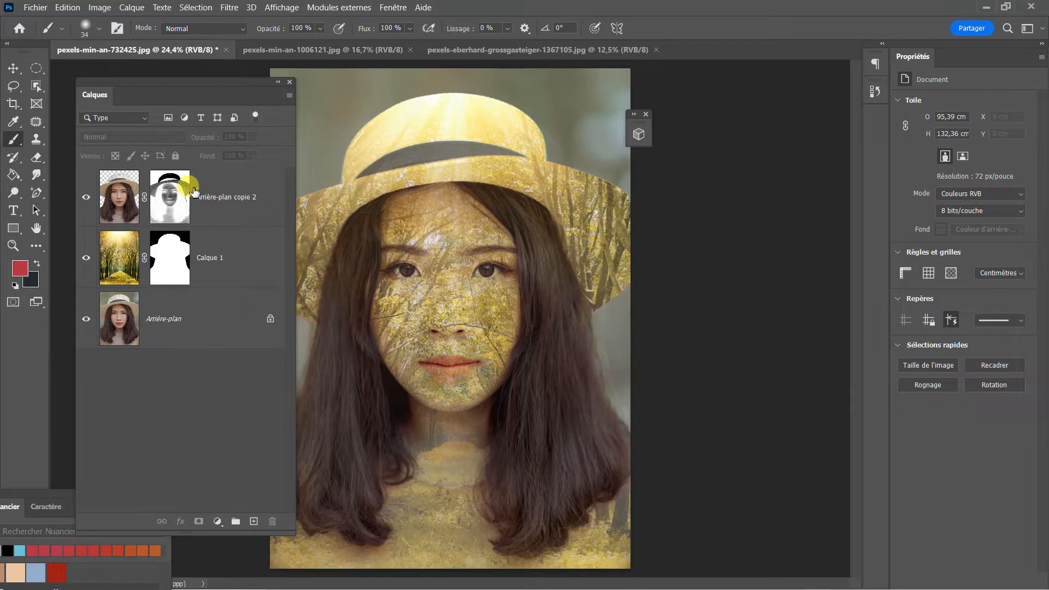
click(236, 205)
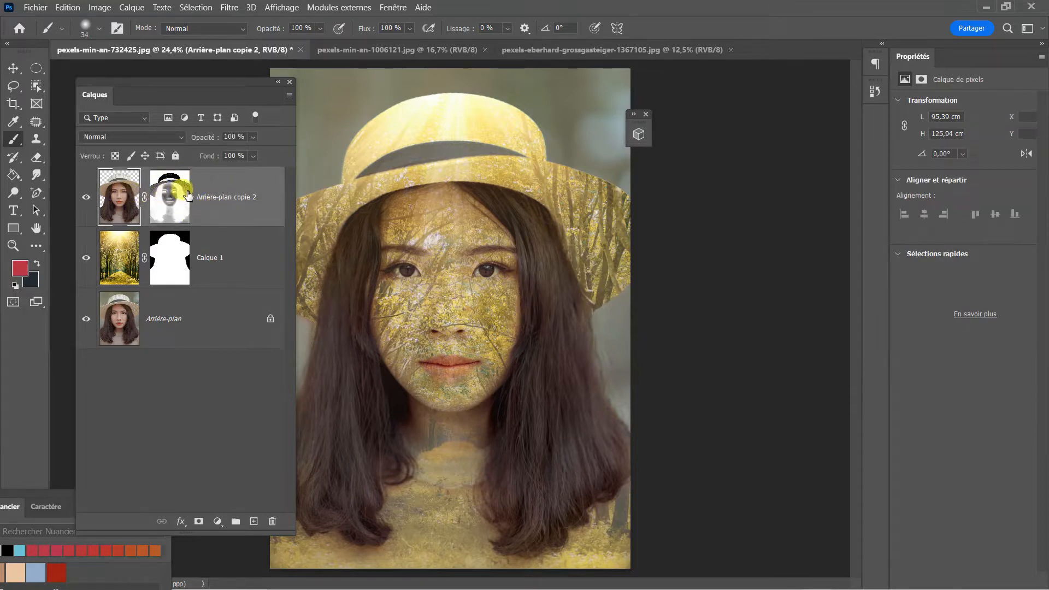
click(86, 320)
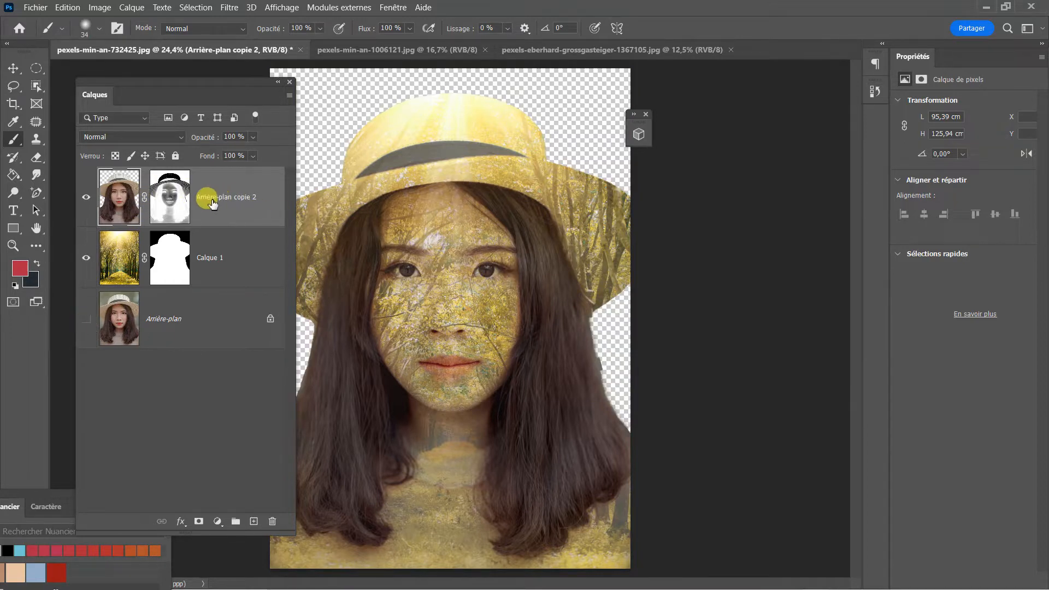
click(175, 201)
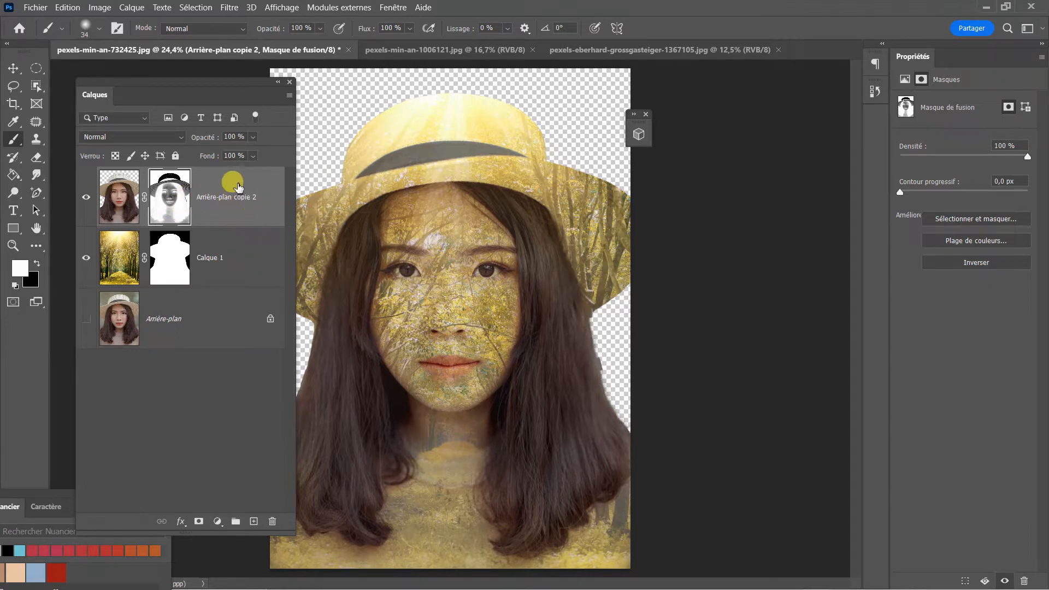
- Delete the layers "Calque 1" and "Arrière-plan copie 2", leaving only the background portrait
click(240, 236)
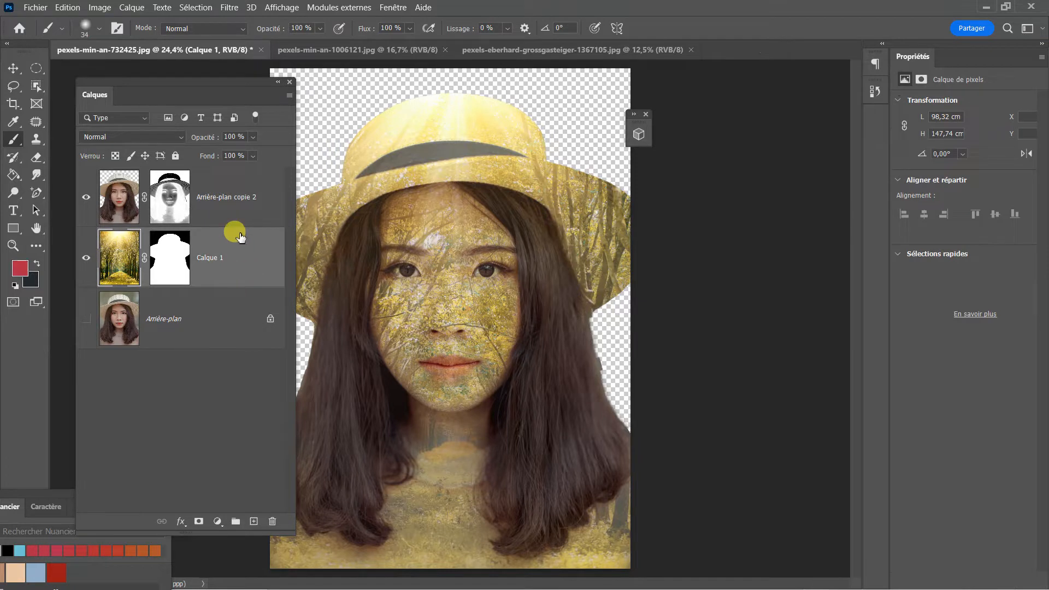
ctrl+click(236, 198)
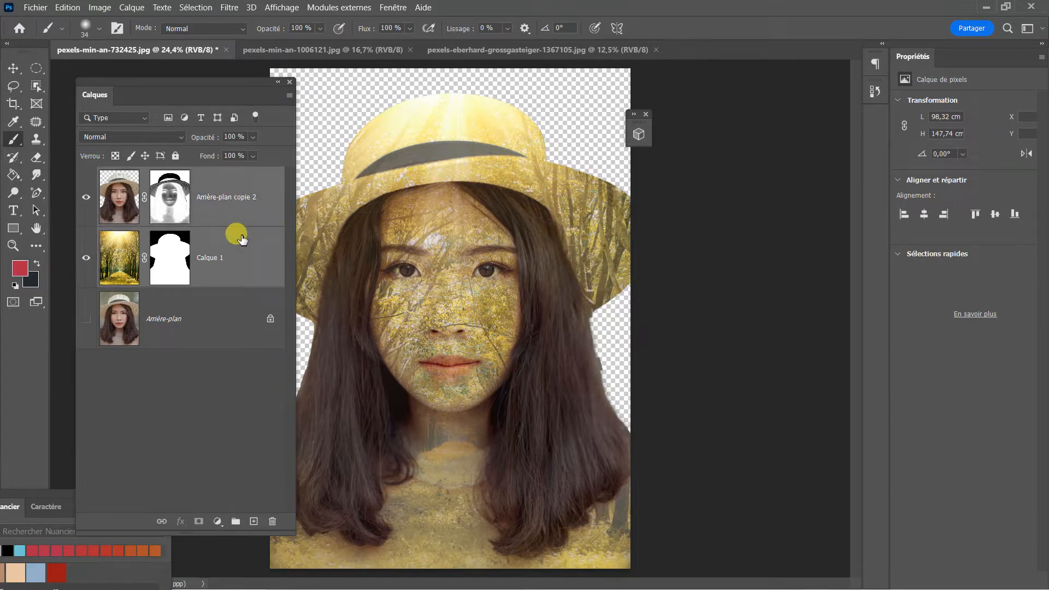
key(Delete)
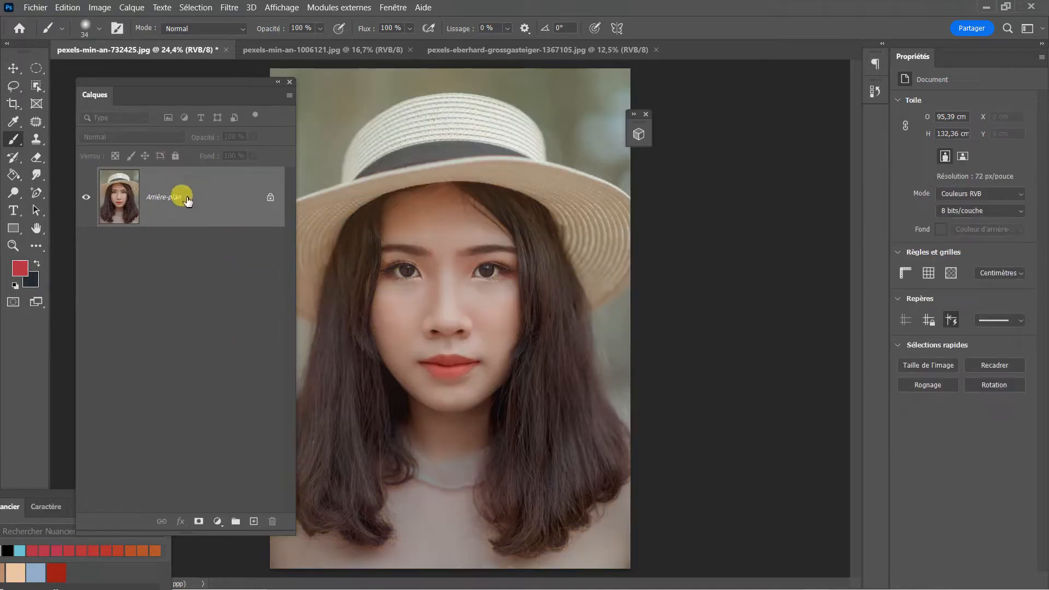
- Duplicate the background portrait layer, hide the original, and move the layers panel clear of the image
drag(166, 200, 258, 524)
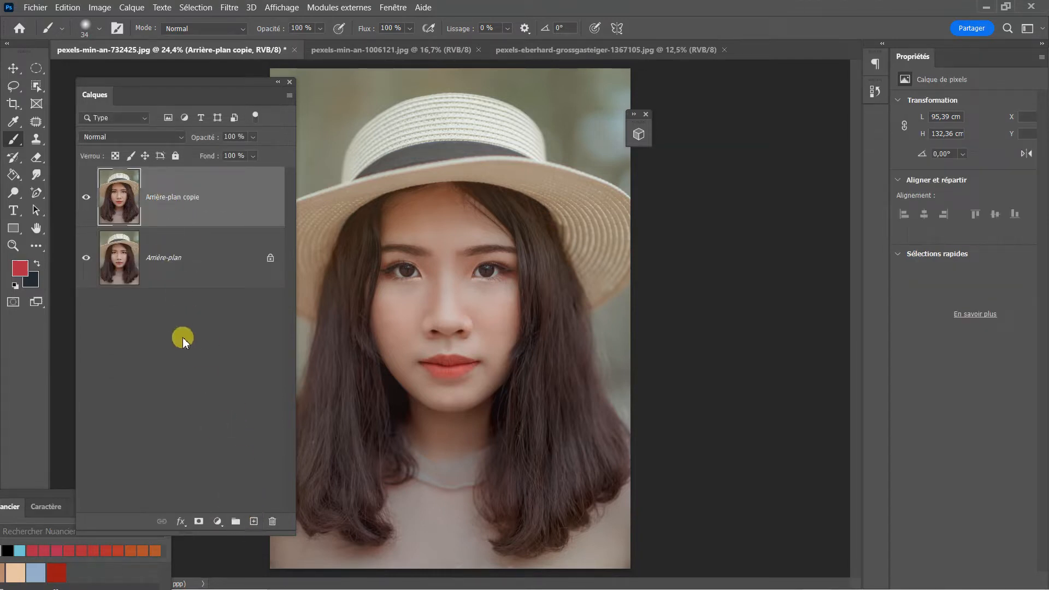
click(86, 258)
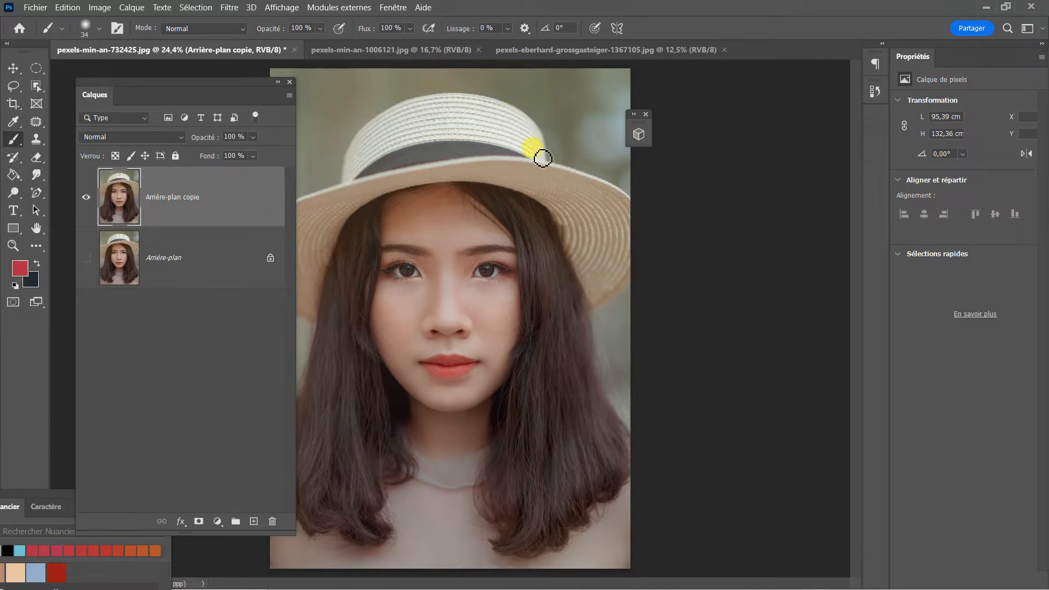
drag(203, 86, 793, 107)
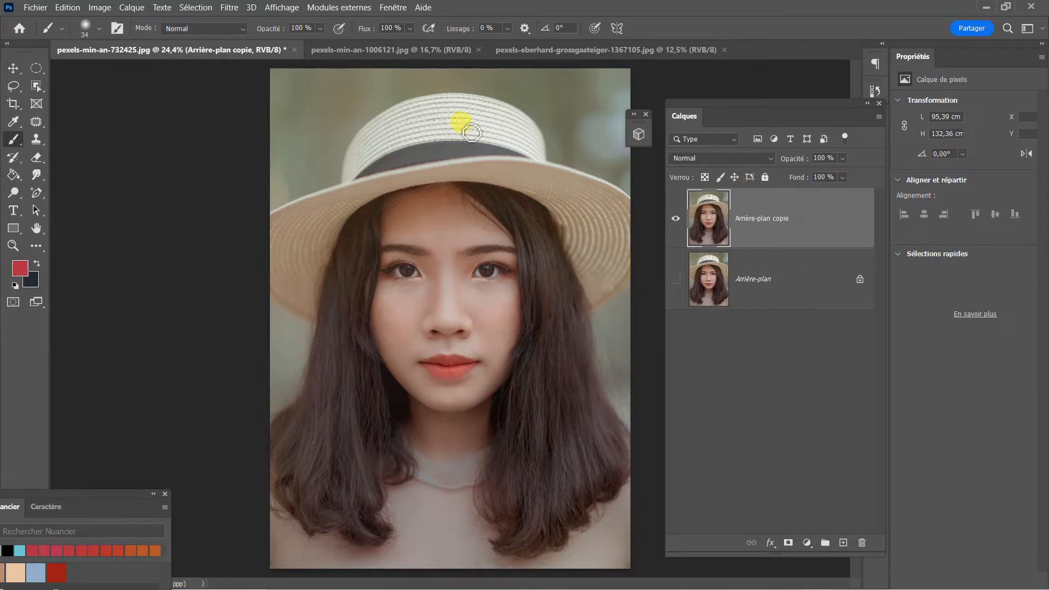
- Select the woman as subject, then subtract the background area between the hat brim and her hair on the left using the Object Selection tool
click(193, 8)
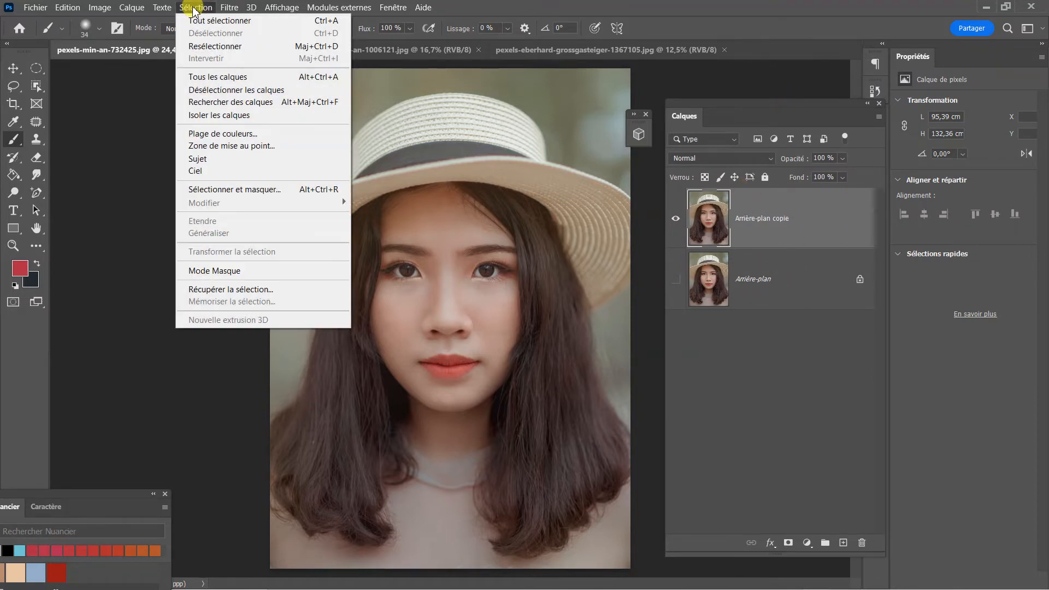
click(204, 159)
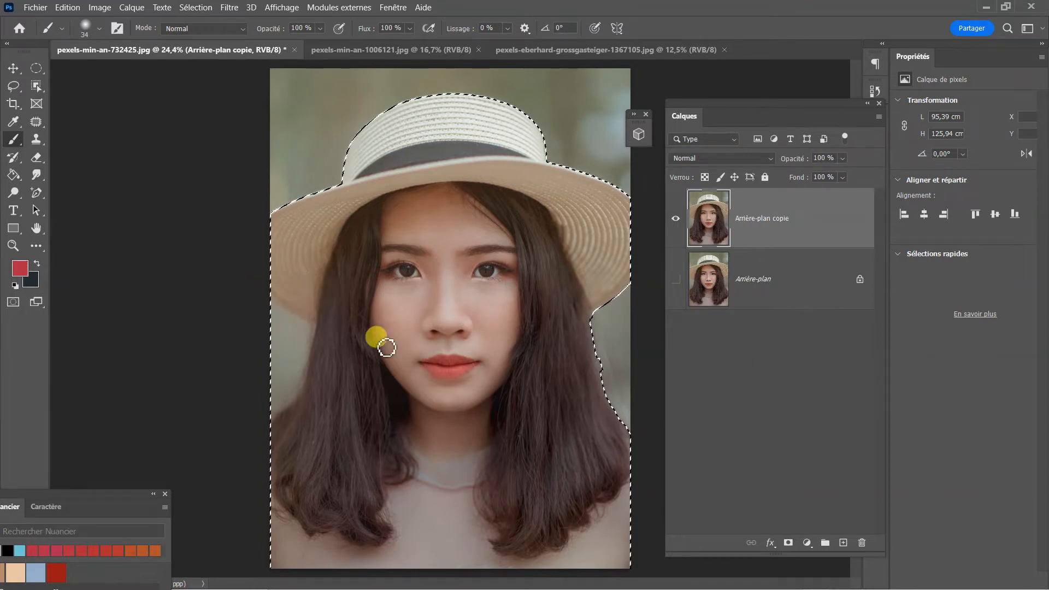
click(36, 86)
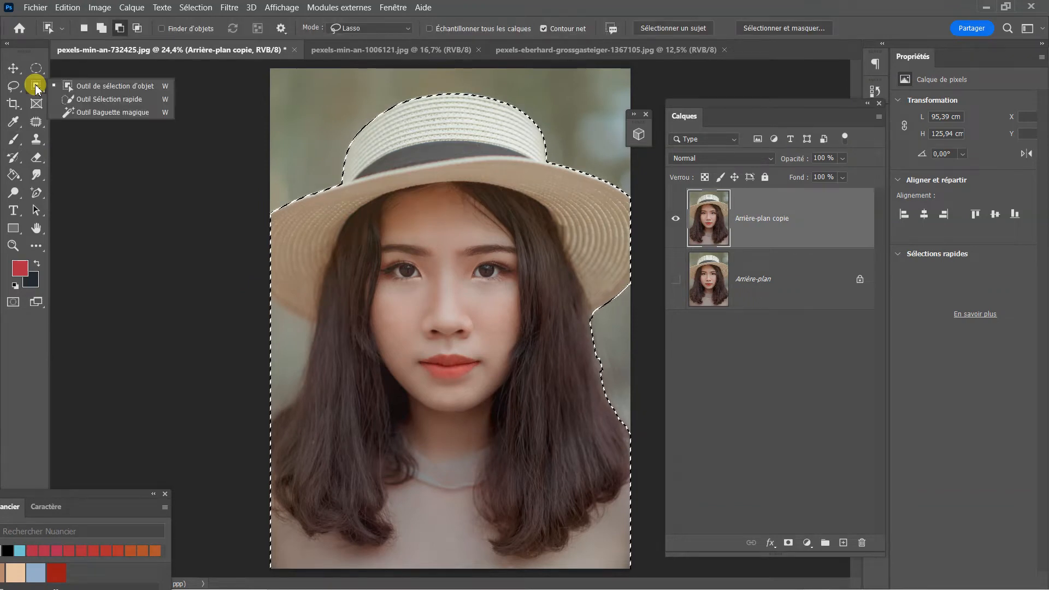
click(36, 88)
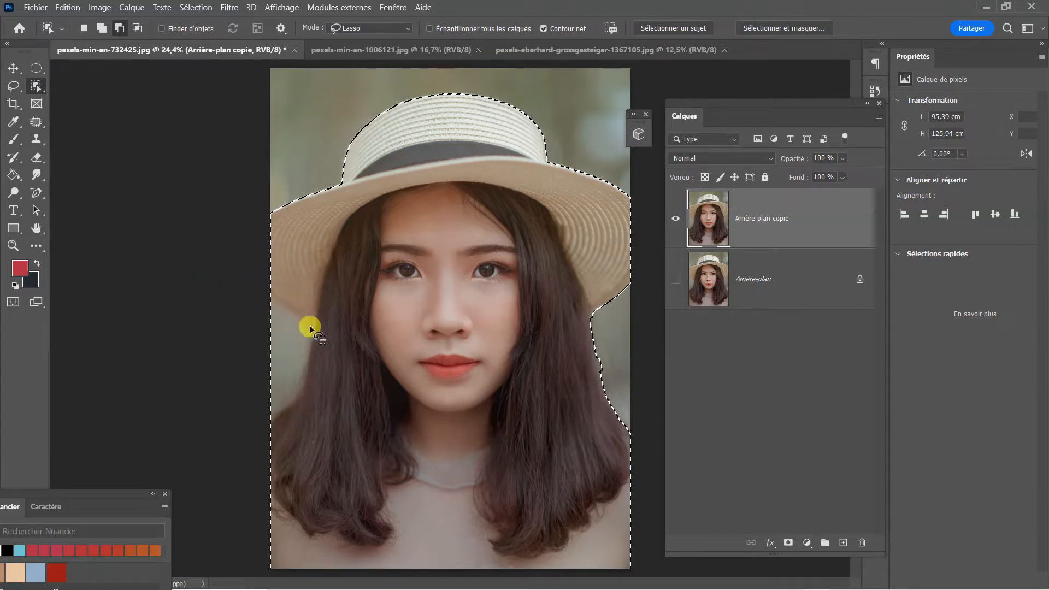
click(119, 28)
mouse_move(302, 316)
mouse_down()
mouse_move(303, 404)
mouse_move(290, 421)
mouse_move(263, 426)
mouse_move(251, 408)
mouse_move(250, 363)
mouse_move(267, 292)
mouse_move(246, 398)
mouse_up()
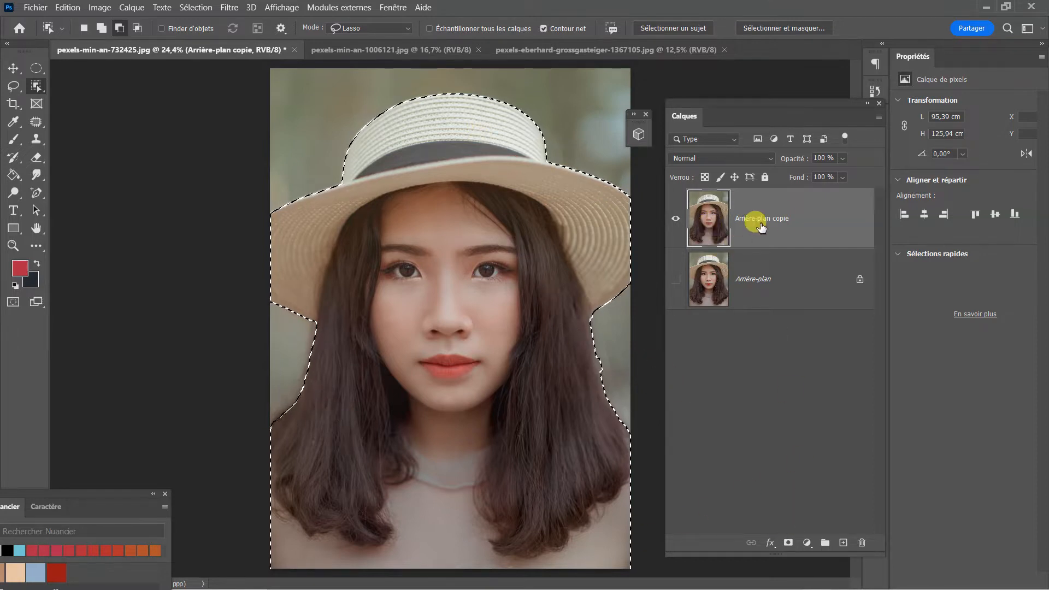
- Add a layer mask from the selection to "Arrière-plan copie" and check the cutout against the original background
click(788, 543)
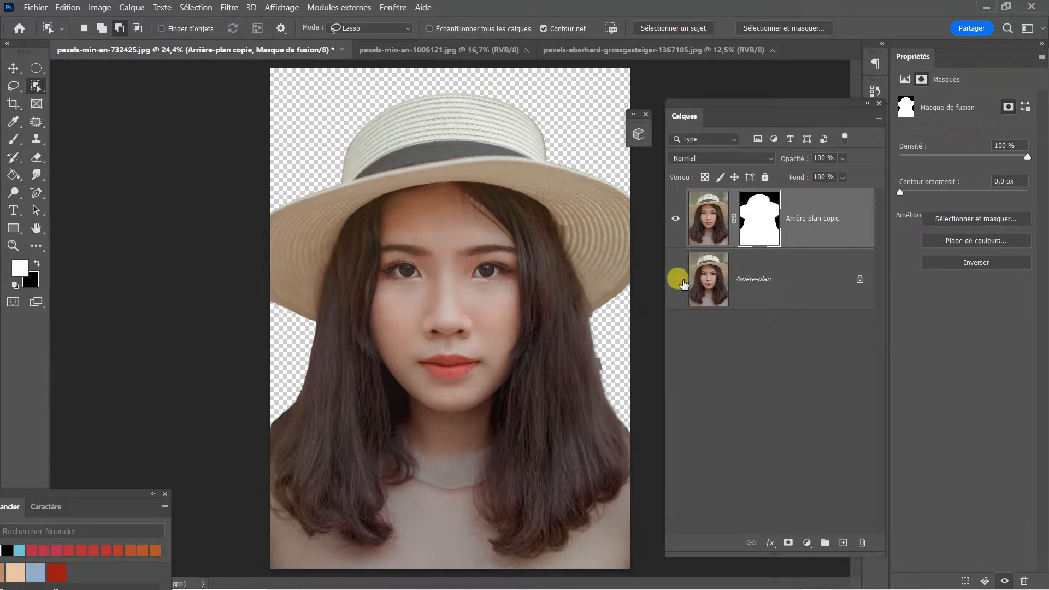
click(676, 280)
click(675, 279)
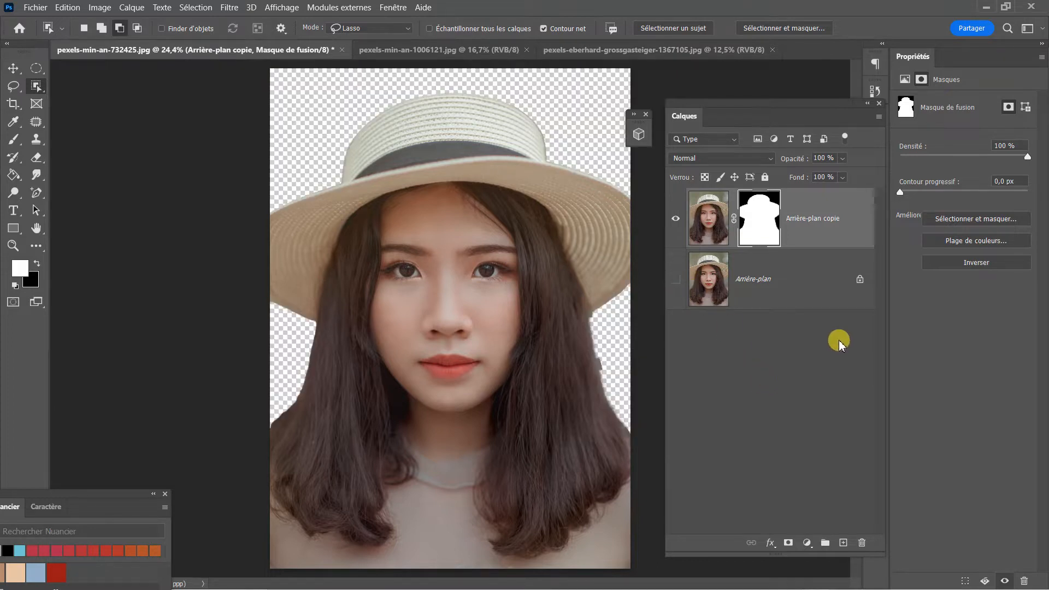
- Duplicate the masked layer "Arrière-plan copie" together with its mask
click(771, 326)
click(718, 223)
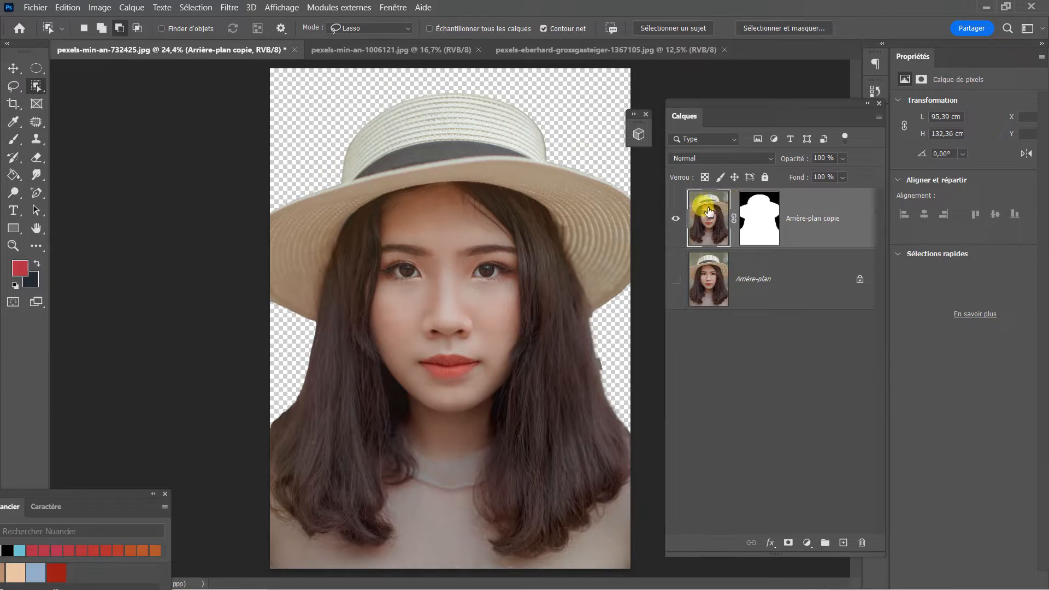
click(774, 414)
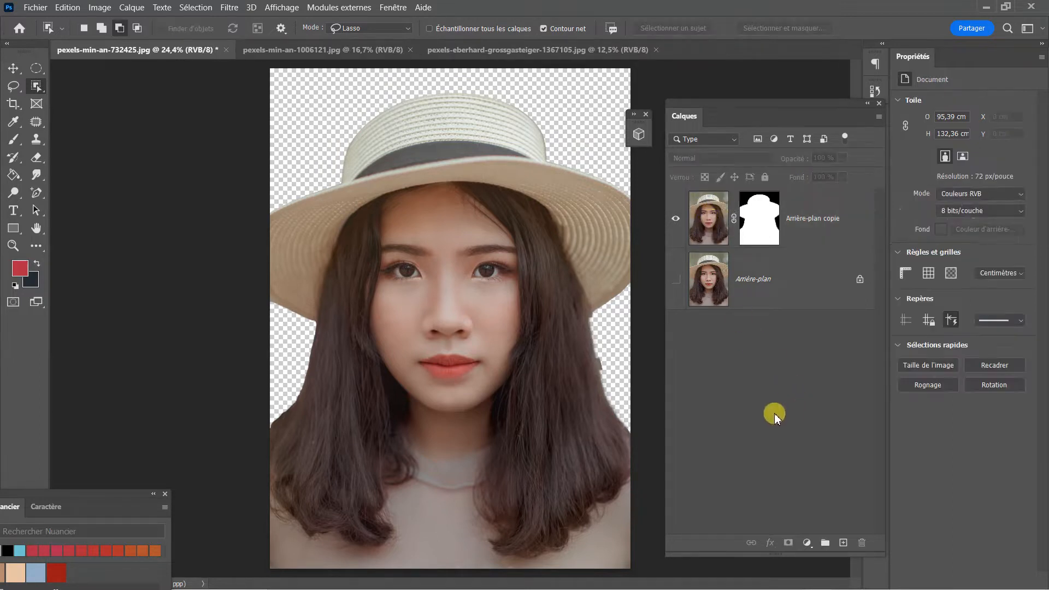
click(711, 221)
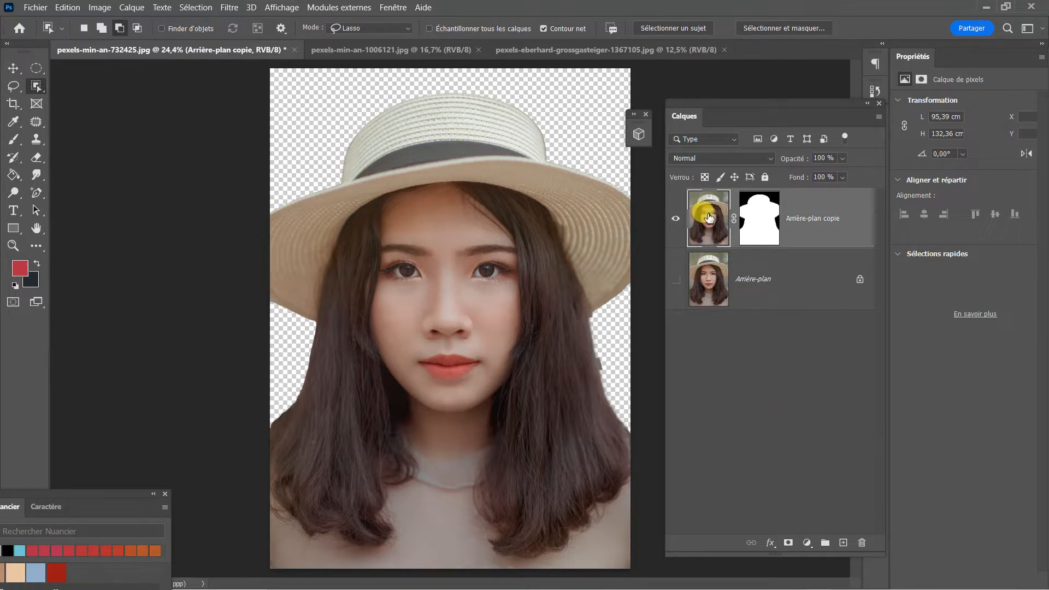
drag(710, 216, 843, 544)
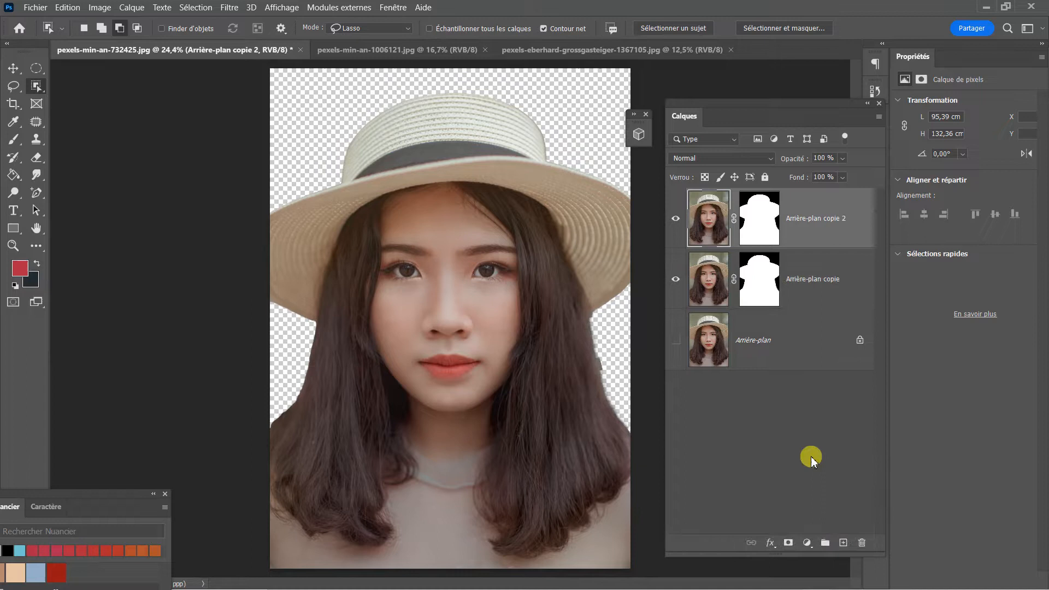
click(787, 461)
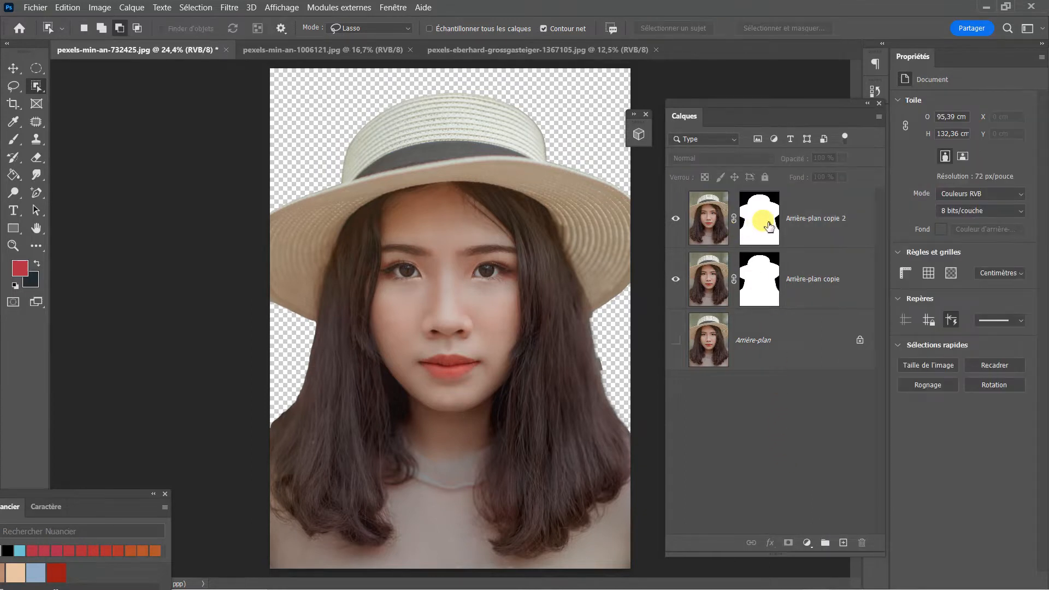
- Hide "Arrière-plan copie" and open Select and Mask on the layer mask of "Arrière-plan copie 2"
click(770, 225)
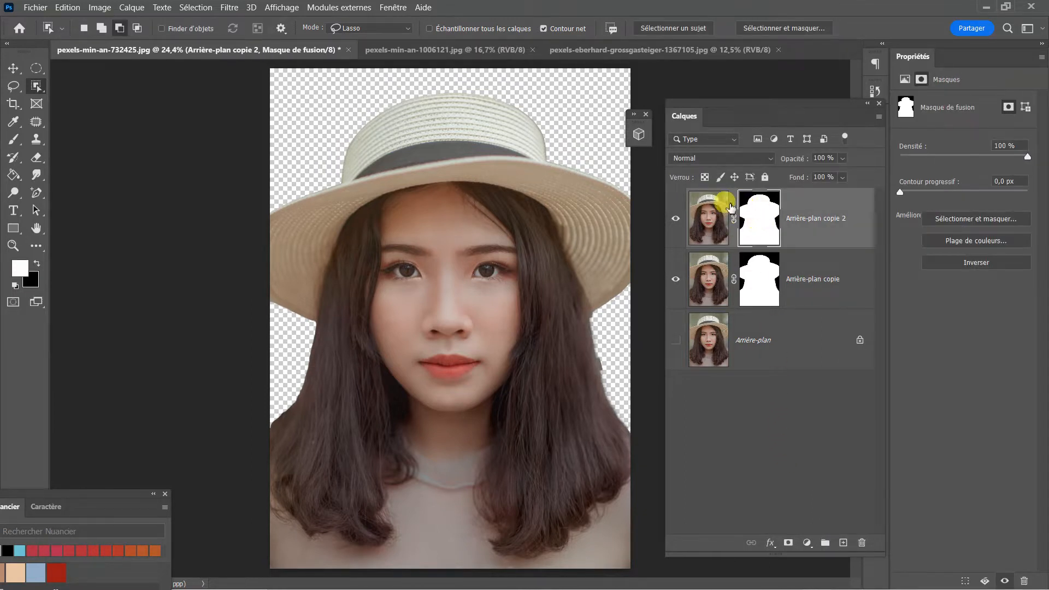
drag(767, 228, 656, 288)
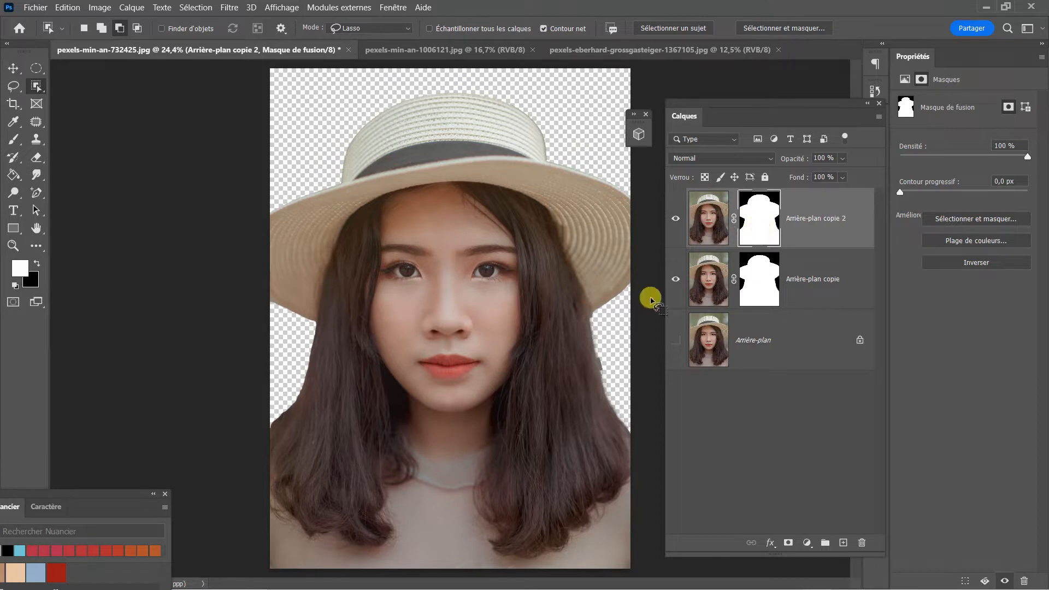
drag(594, 364, 687, 295)
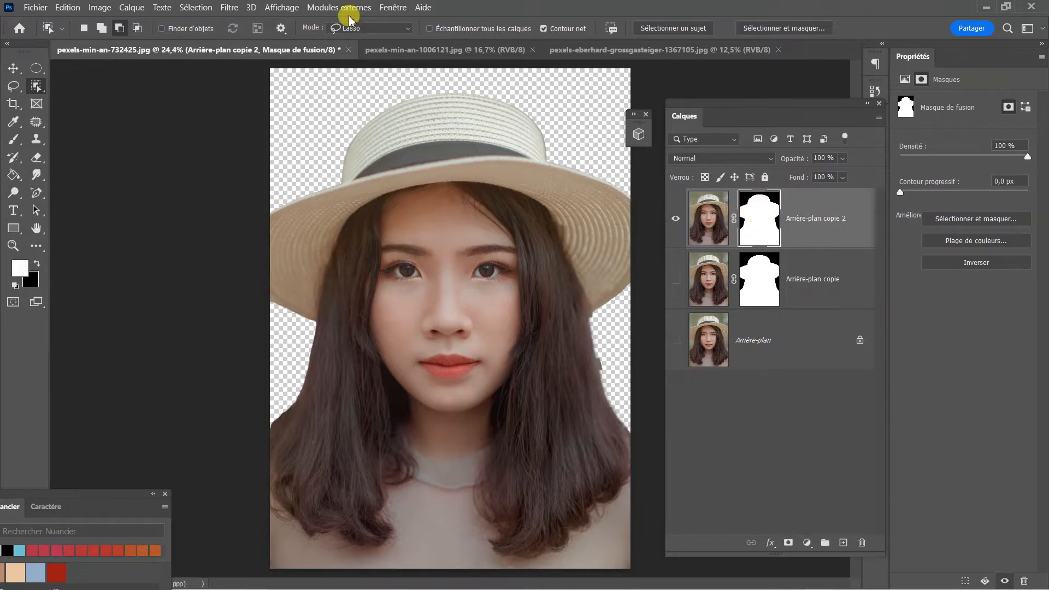
click(195, 7)
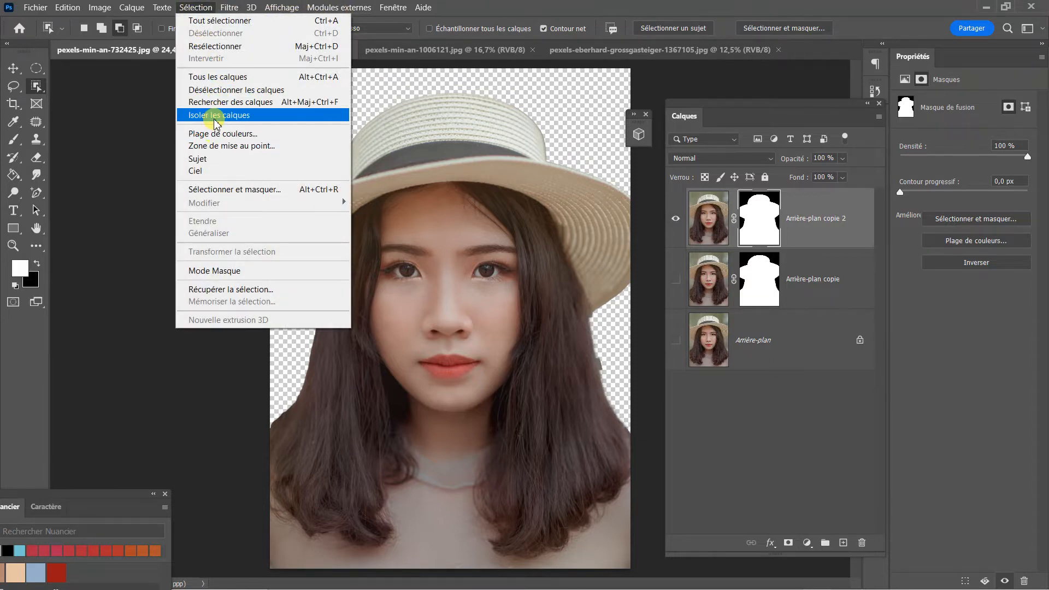
click(240, 190)
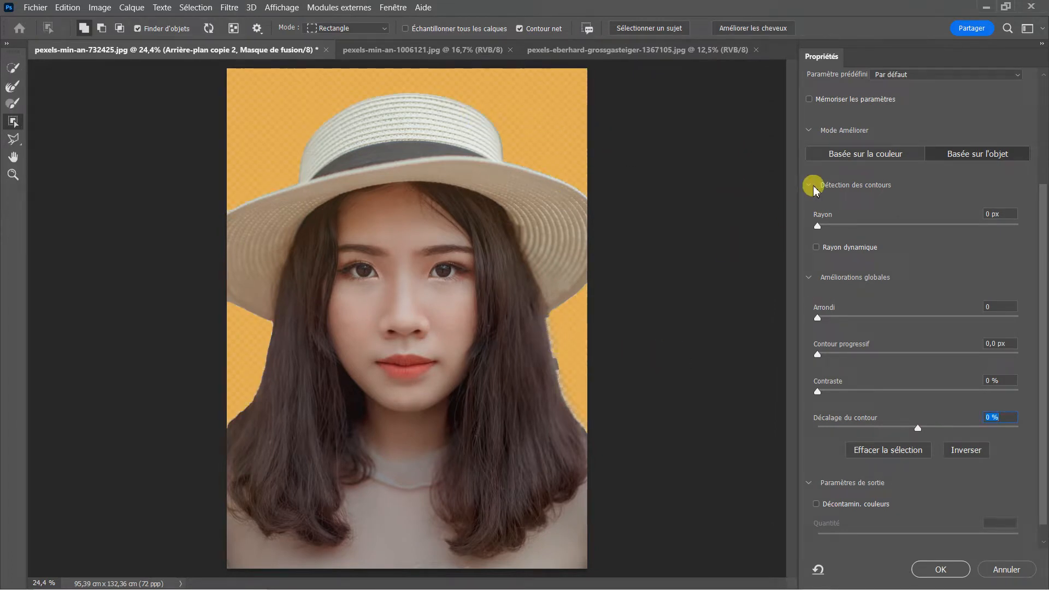
- Refine the mask edge with a 1 px radius, dynamic radius enabled, 0.4 px feather and a -35 % edge shift
click(827, 229)
click(817, 248)
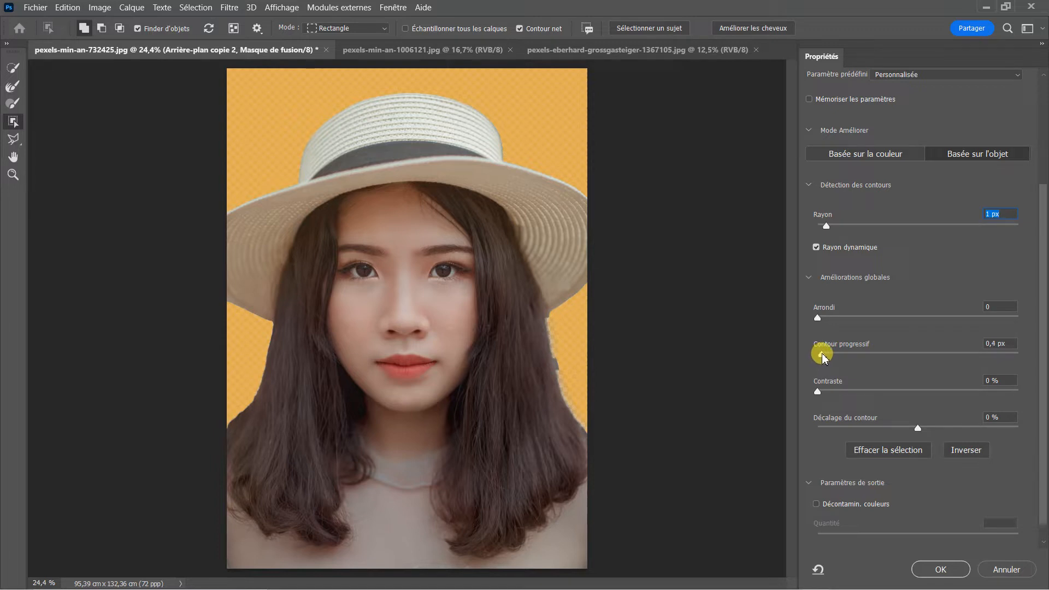
click(822, 354)
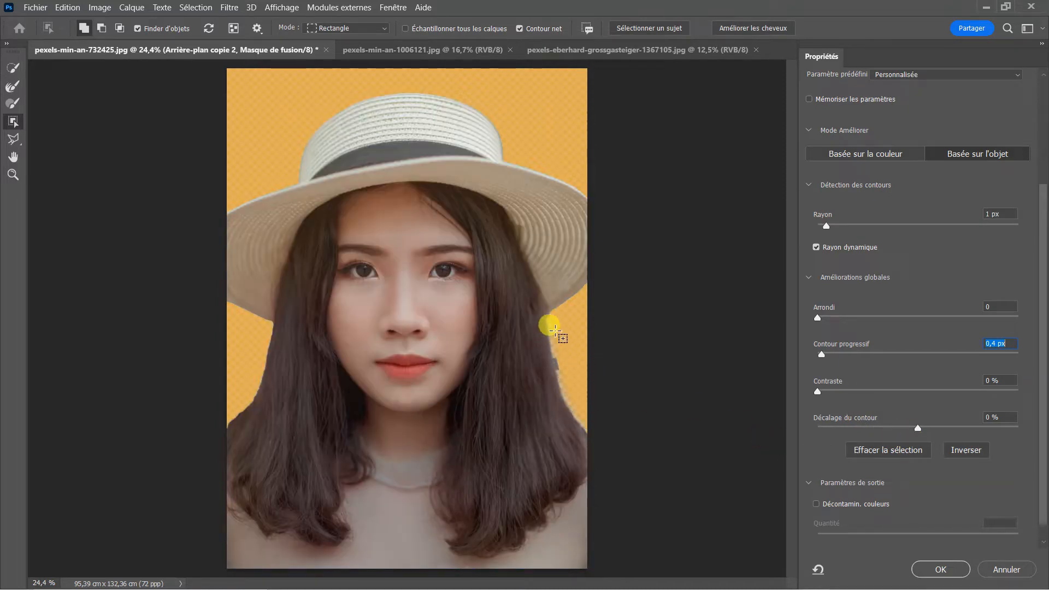
drag(918, 431, 885, 431)
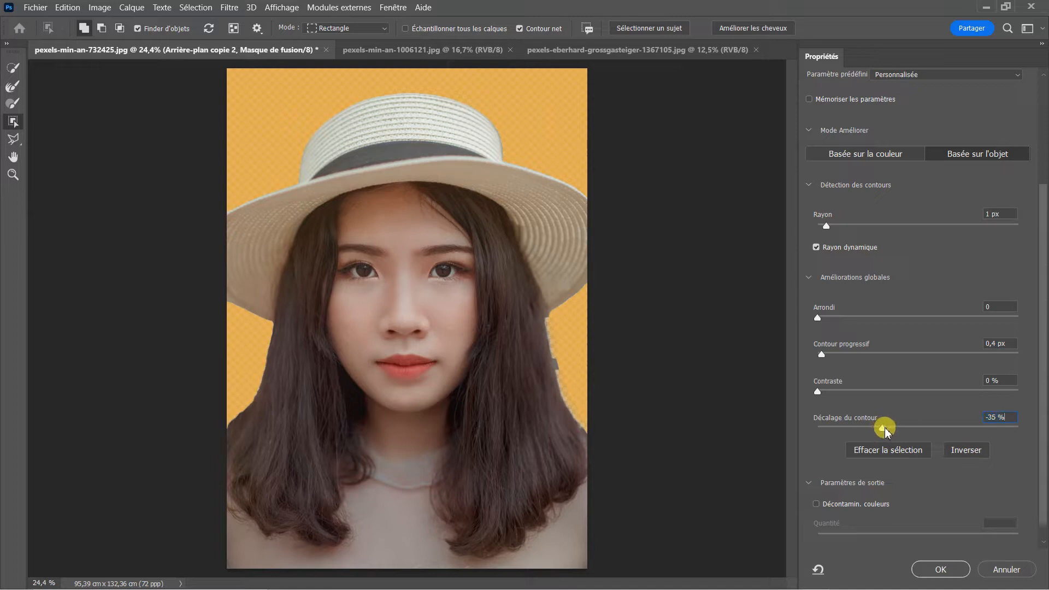
drag(883, 433, 883, 433)
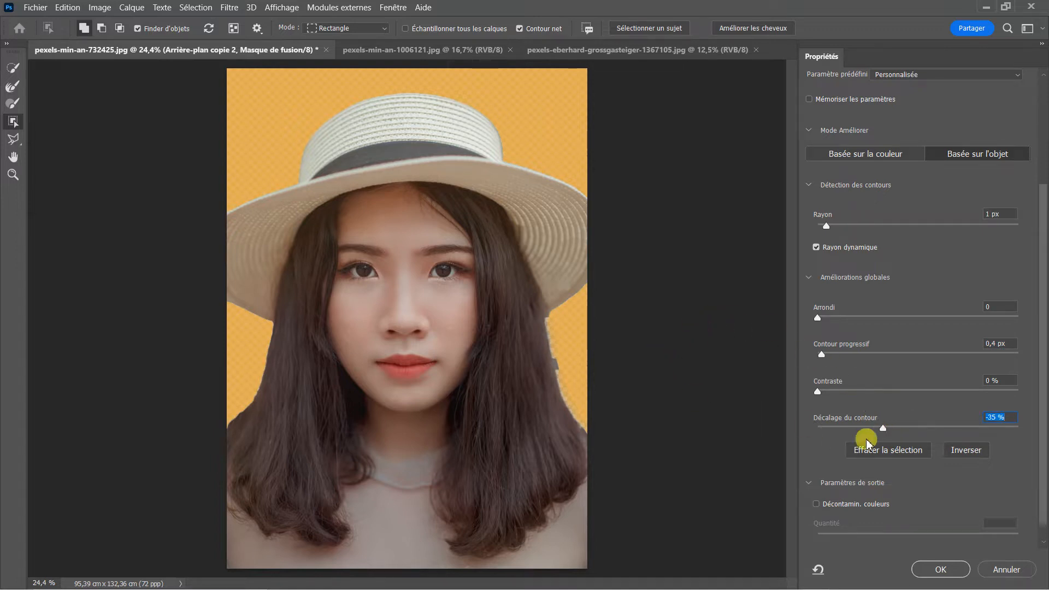
- Brush the leftover background fragments beside the hair out of the mask with the Brush tool in subtract mode
click(15, 103)
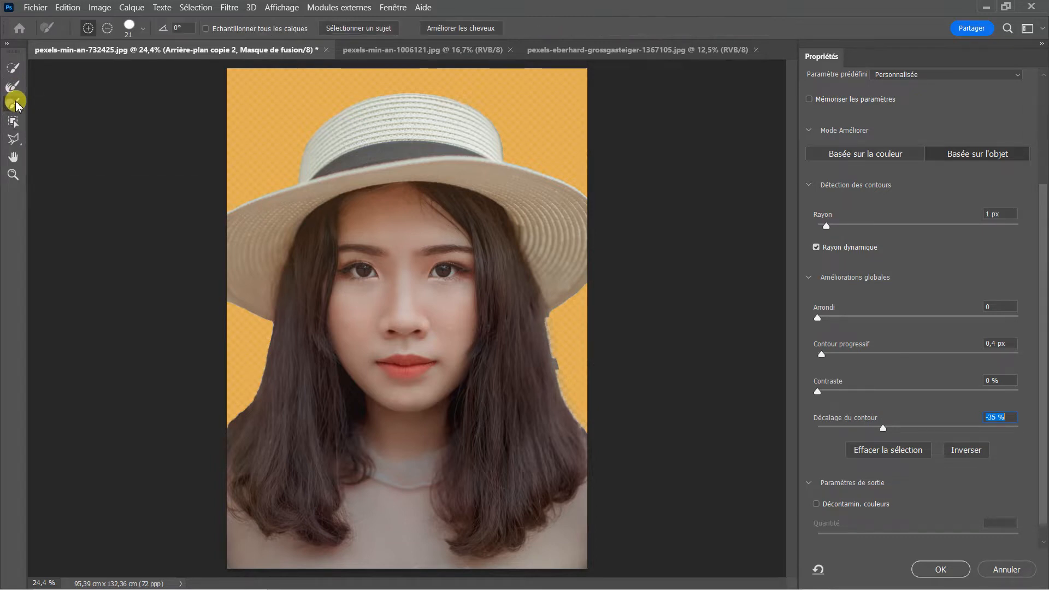
click(107, 29)
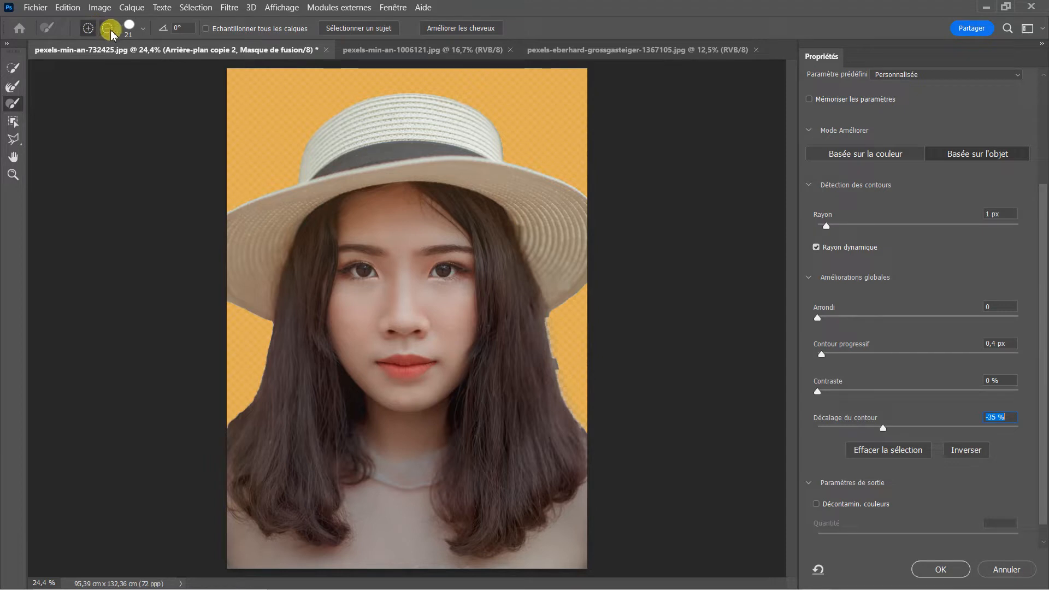
mouse_move(556, 326)
mouse_down()
mouse_move(567, 376)
mouse_move(559, 362)
mouse_up()
- Paint the hair edge back into the mask with a soft 45 px brush in add mode and apply the refinement
click(131, 22)
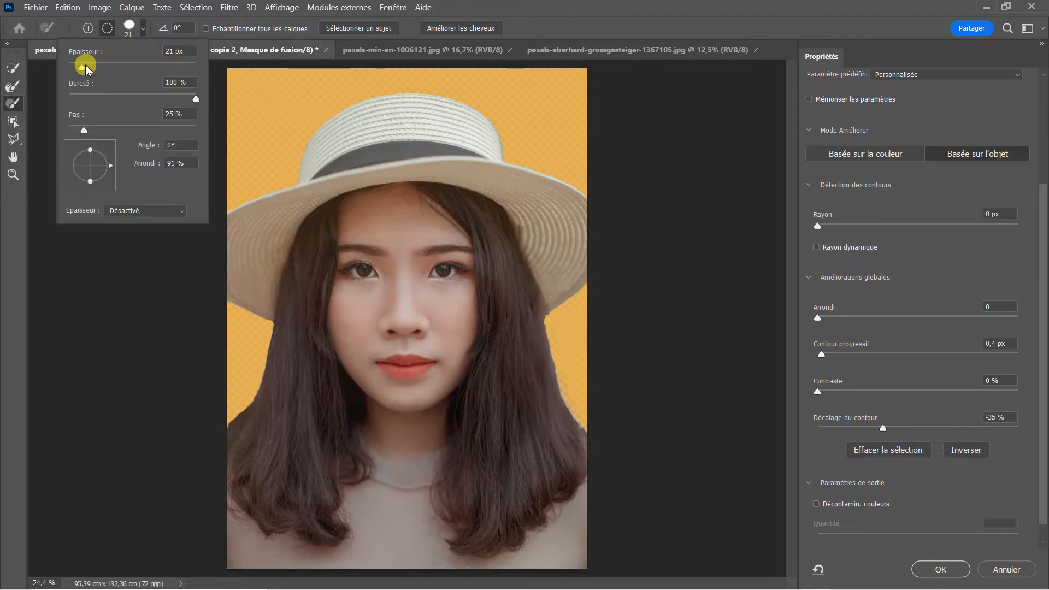
drag(83, 69, 97, 68)
drag(195, 99, 69, 102)
mouse_move(514, 347)
mouse_down()
mouse_move(569, 360)
mouse_move(569, 396)
mouse_move(595, 435)
mouse_move(577, 410)
mouse_move(559, 321)
mouse_move(556, 332)
mouse_up()
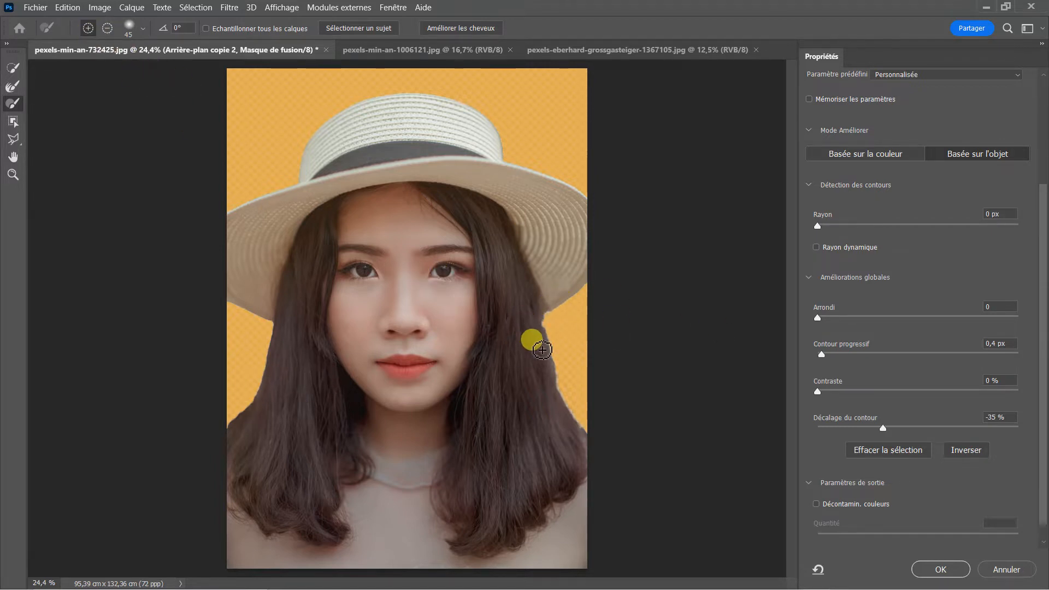
mouse_move(534, 310)
mouse_down()
mouse_move(547, 323)
mouse_move(552, 399)
mouse_up()
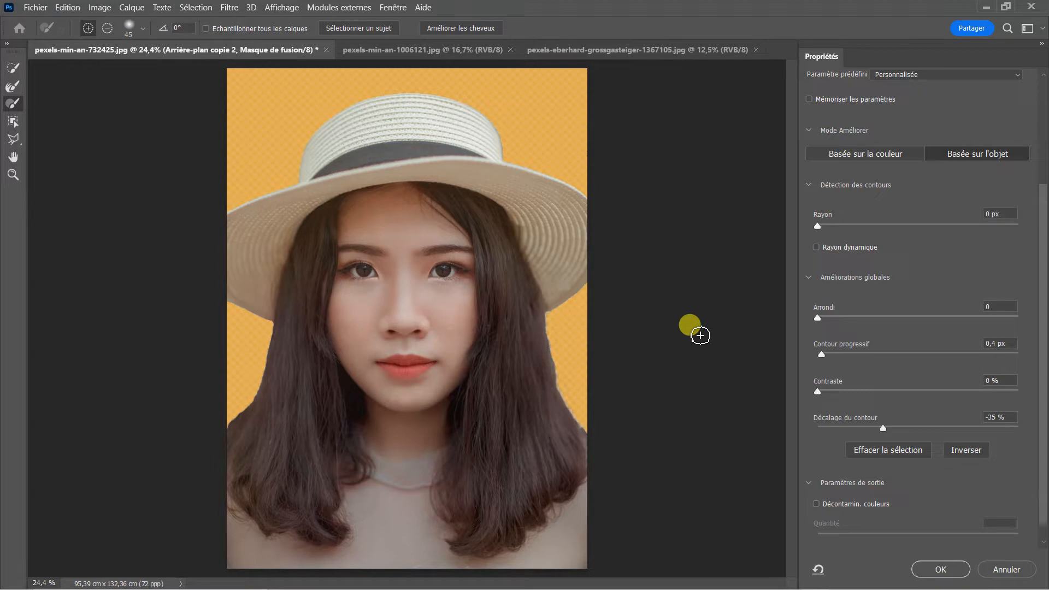
click(940, 569)
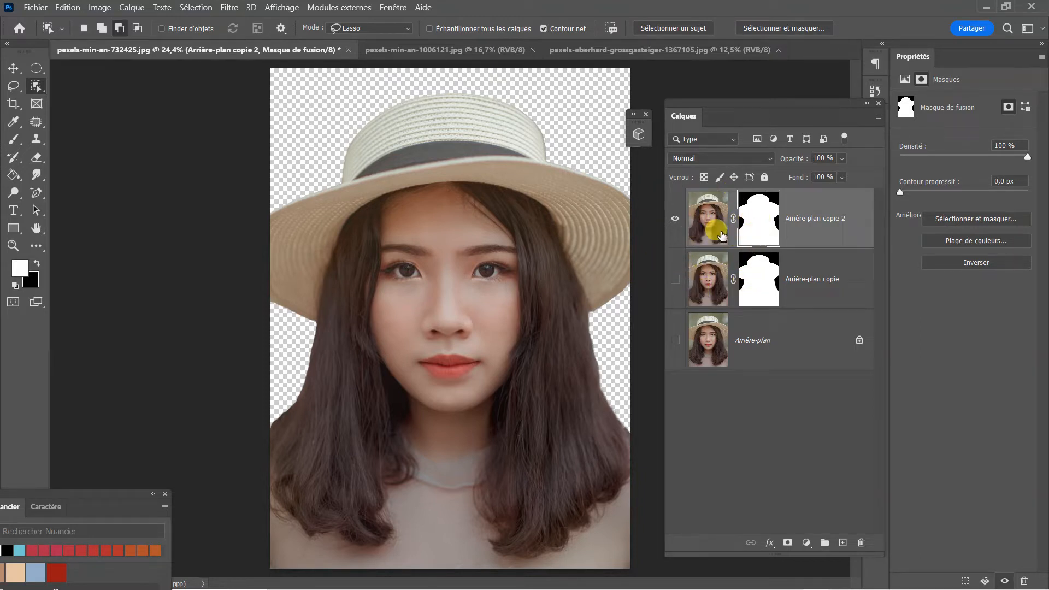
- Duplicate "Arrière-plan copie 2" and apply the layer mask of the duplicate permanently to its pixels
click(706, 219)
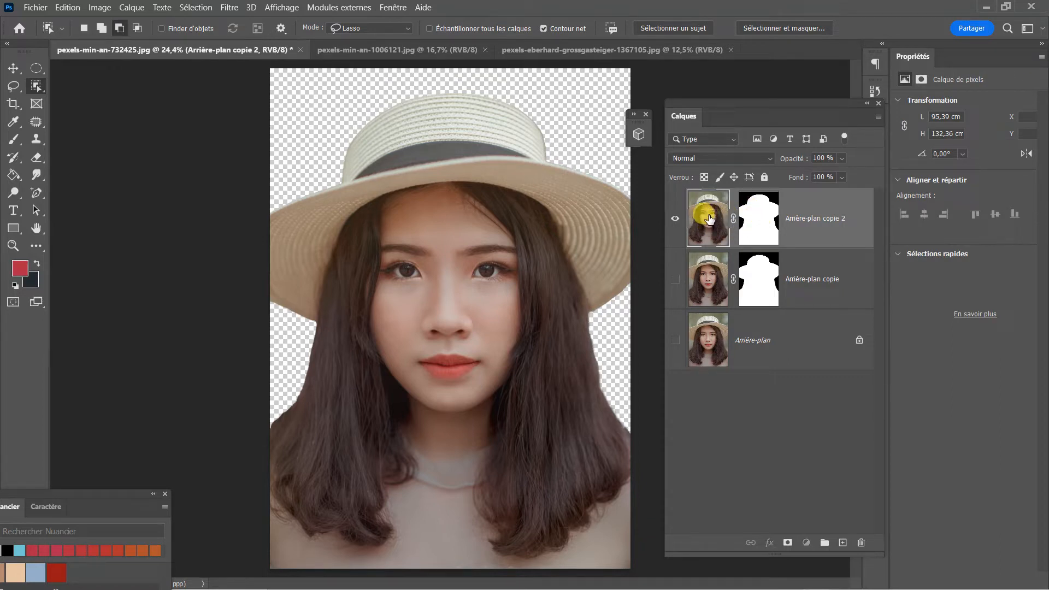
drag(709, 219, 841, 543)
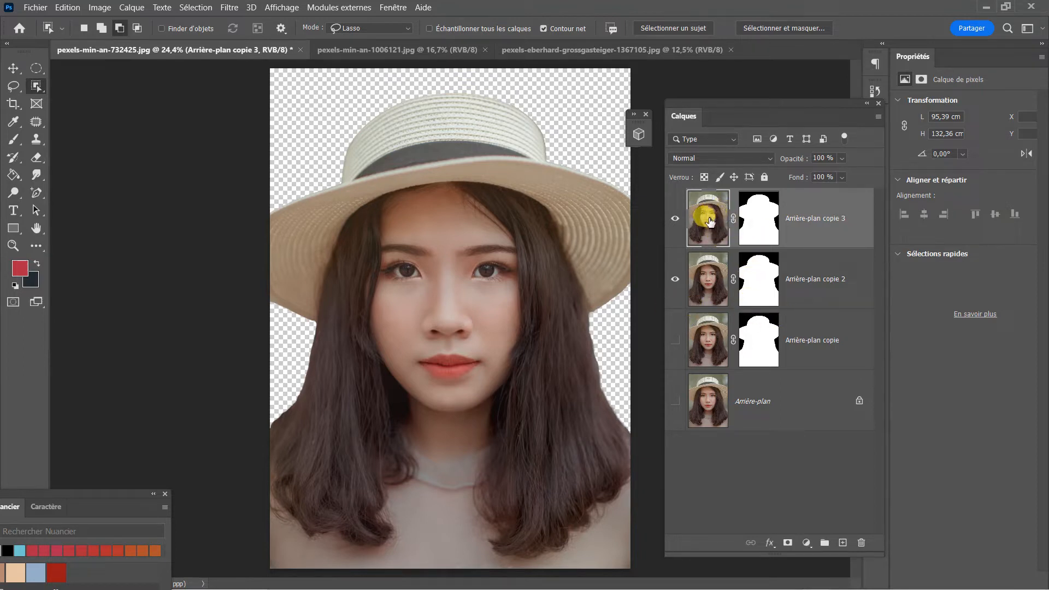
click(765, 227)
click(710, 218)
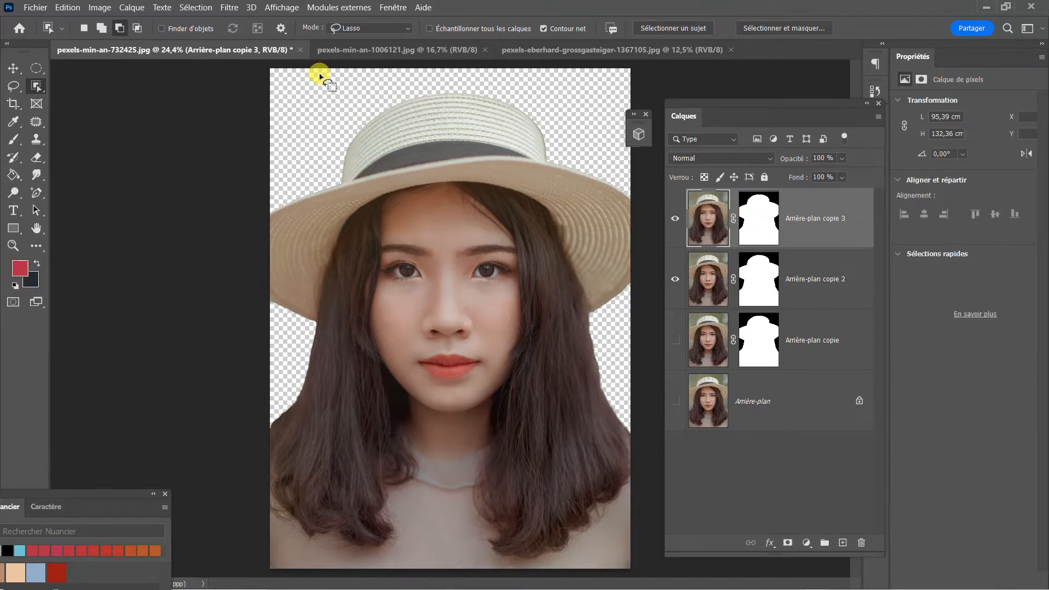
click(761, 223)
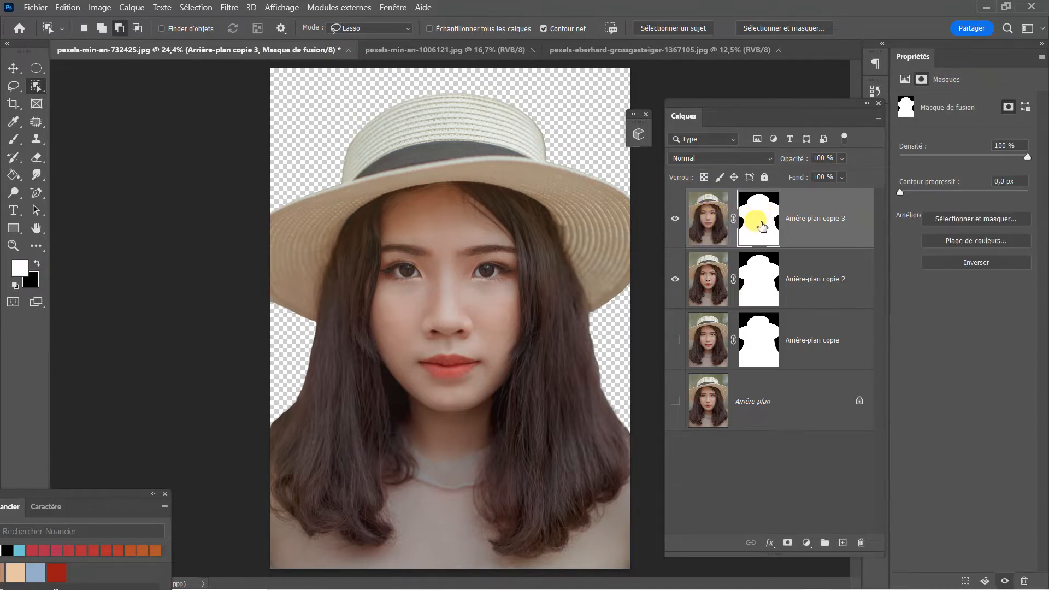
right_click(762, 226)
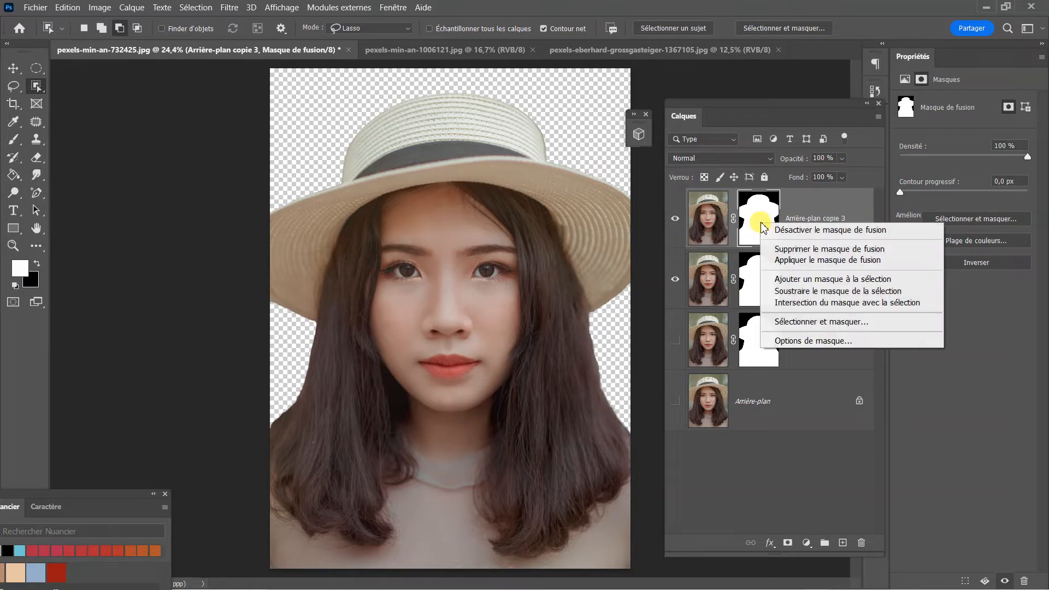
click(784, 260)
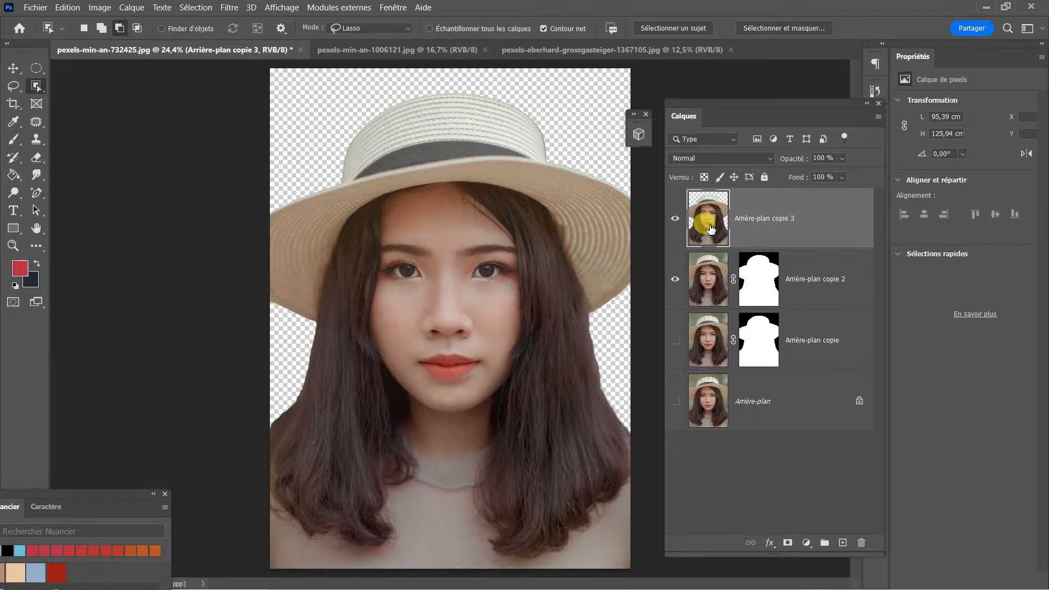
- Convert "Arrière-plan copie 3" to black and white with reds 55 %, yellows 266 %, greens -104 %, cyans 174 % and magentas -200 %
click(99, 9)
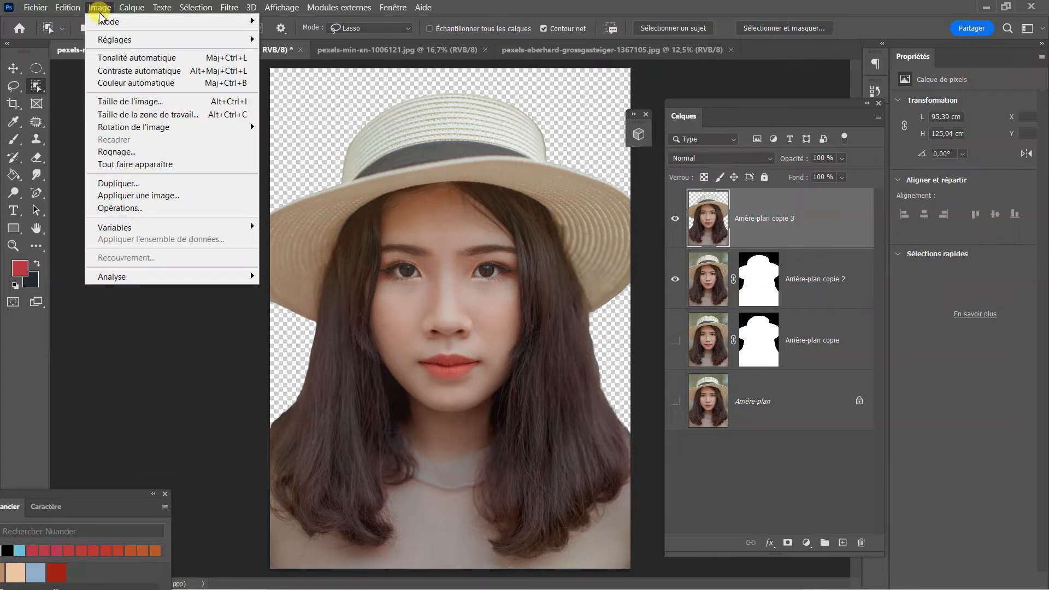
mouse_move(110, 41)
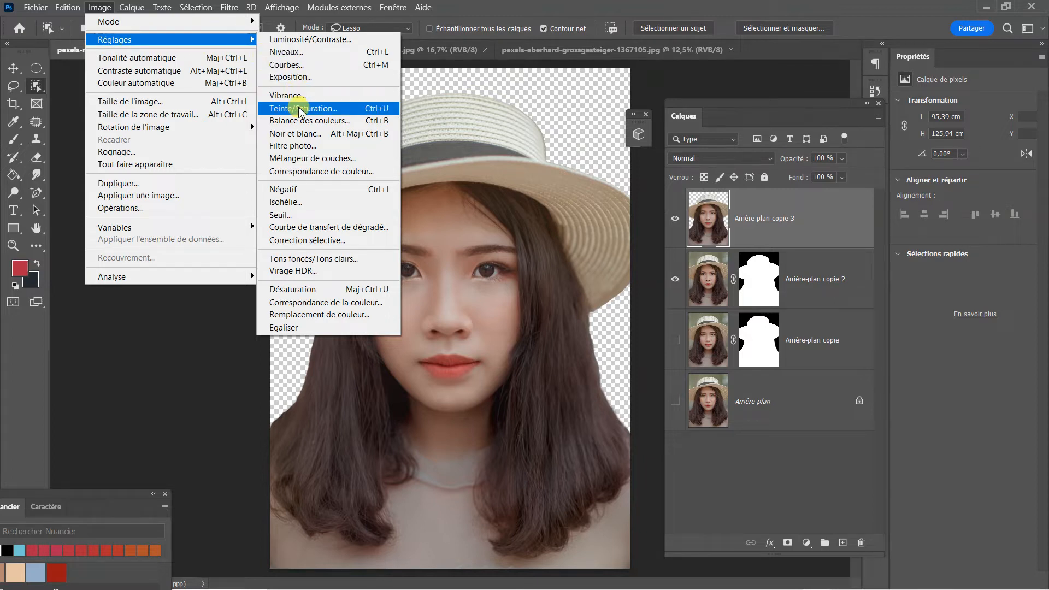
click(302, 133)
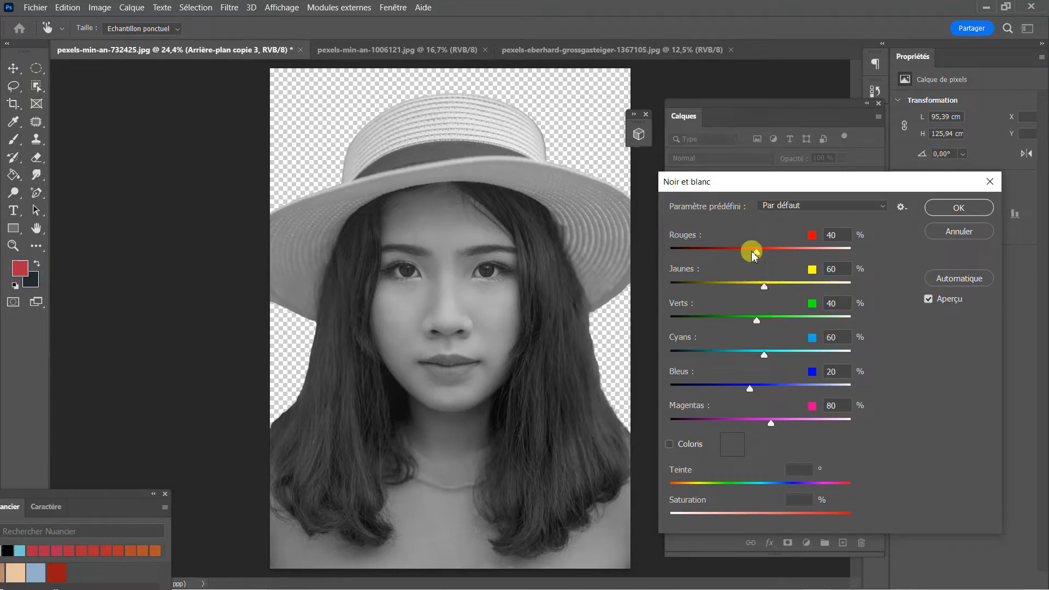
drag(756, 254, 830, 287)
drag(778, 254, 779, 255)
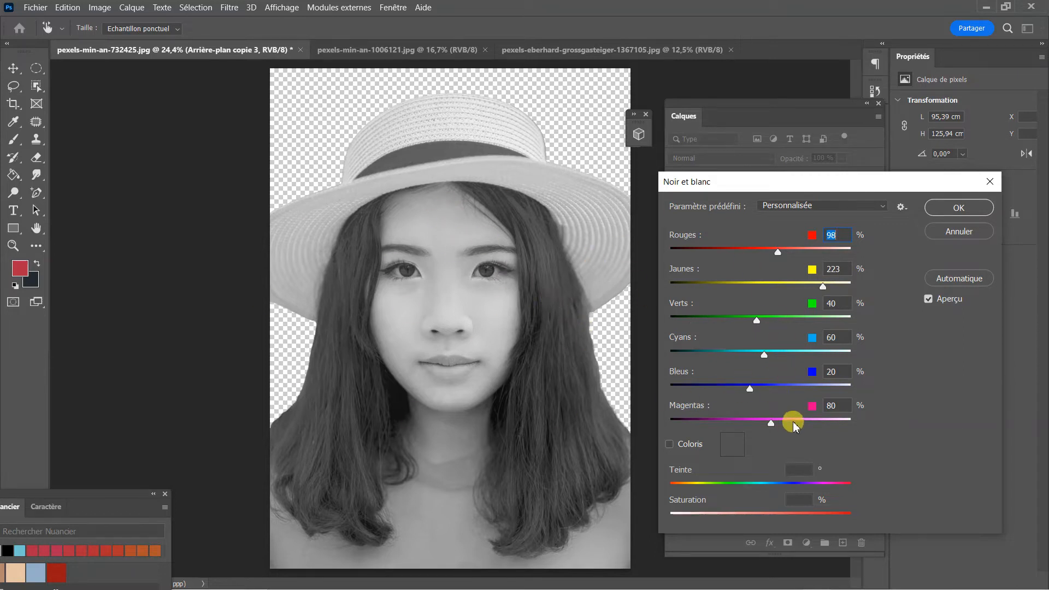
drag(771, 424, 648, 428)
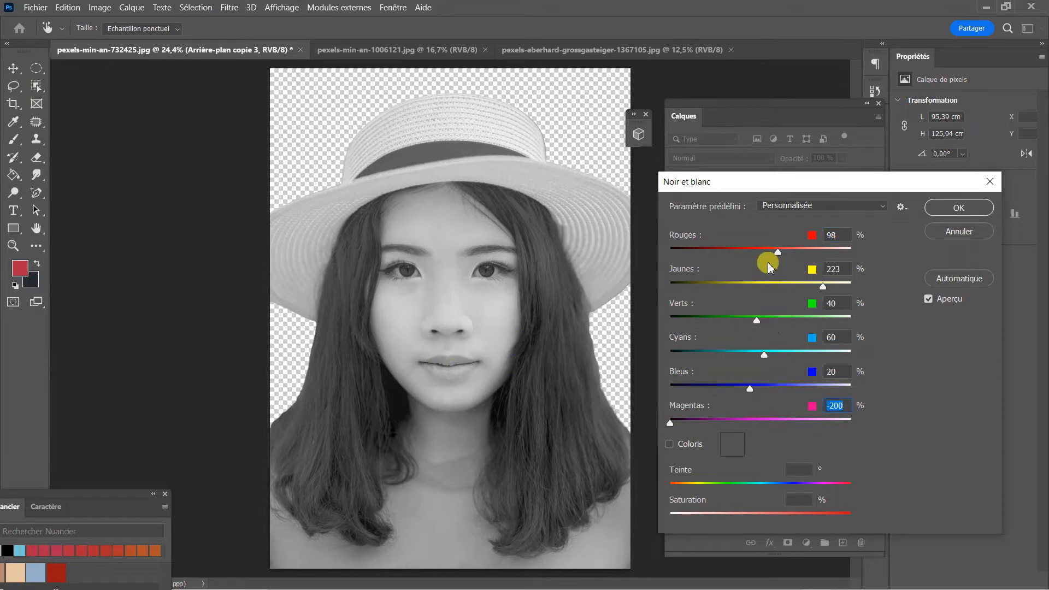
drag(778, 253, 766, 253)
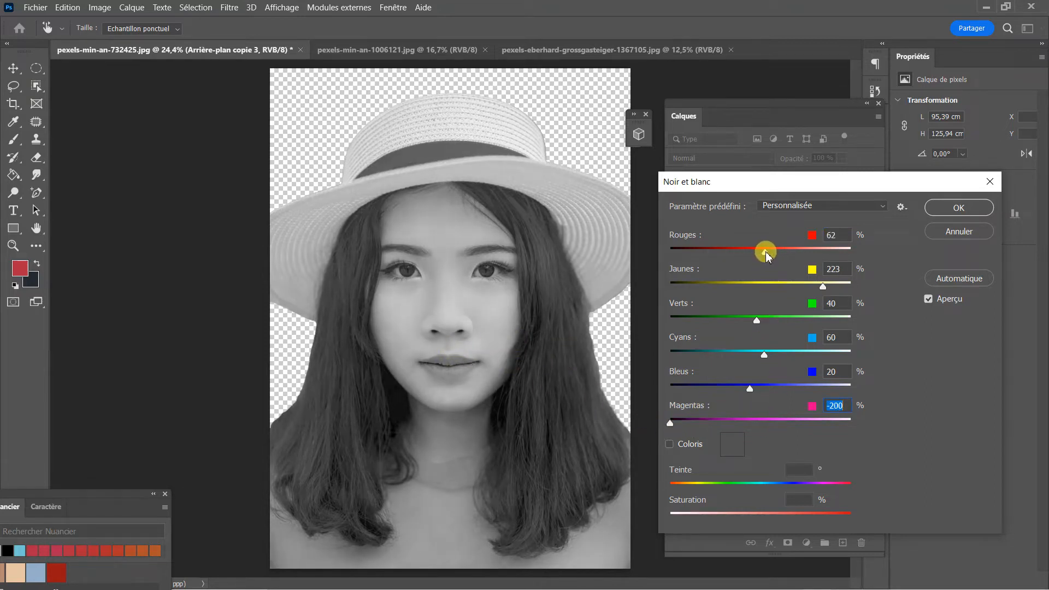
drag(762, 257, 763, 253)
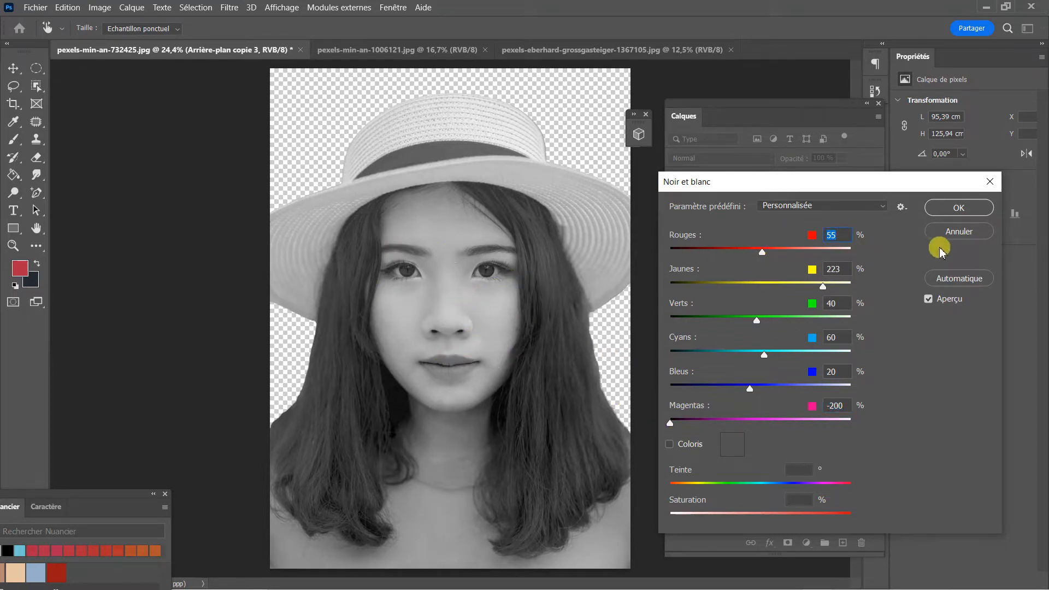
drag(825, 286, 839, 287)
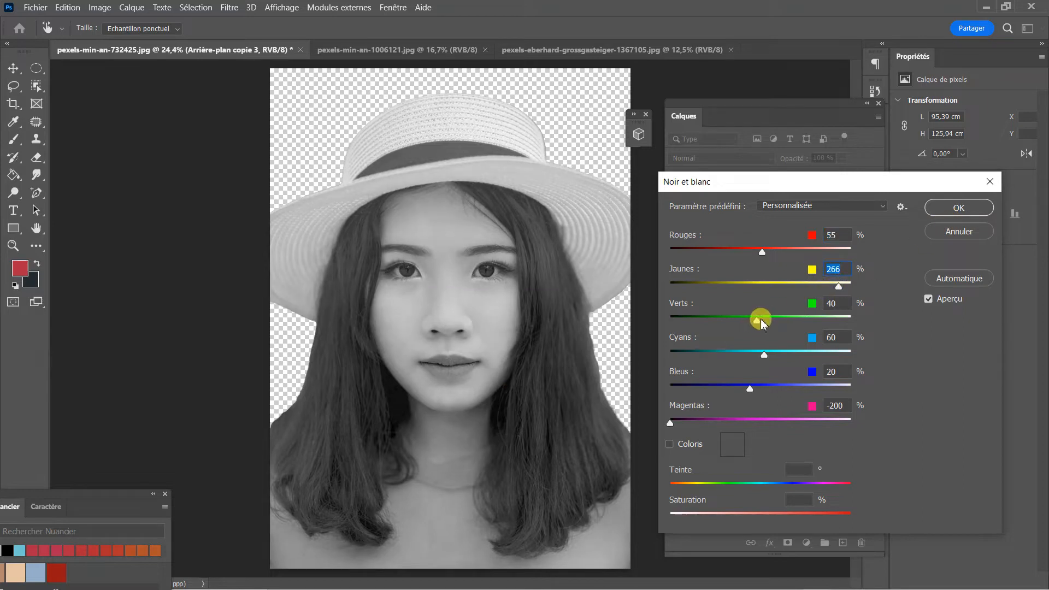
drag(758, 321, 705, 325)
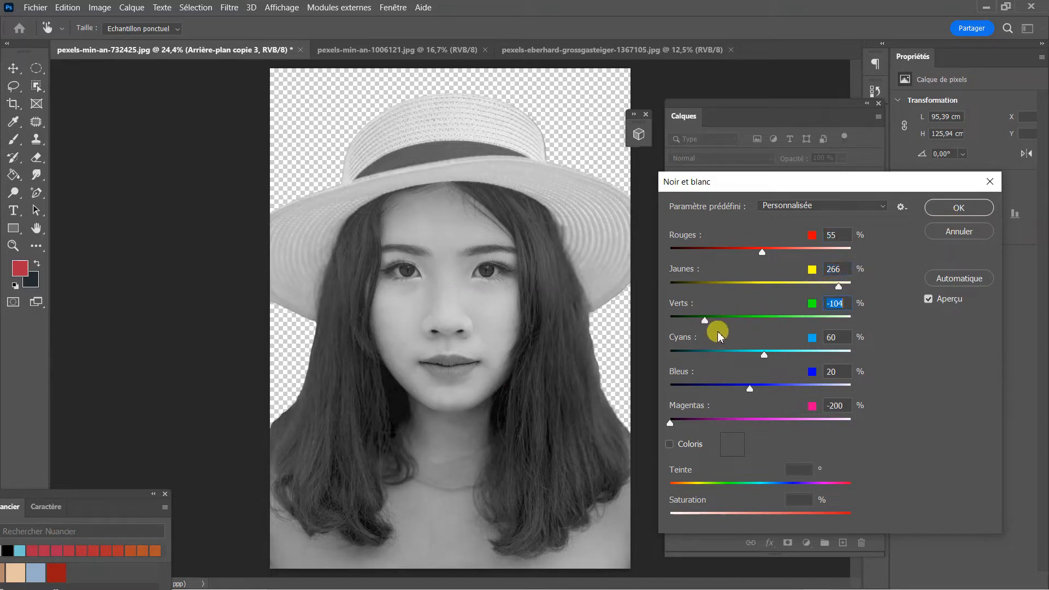
drag(771, 357, 805, 355)
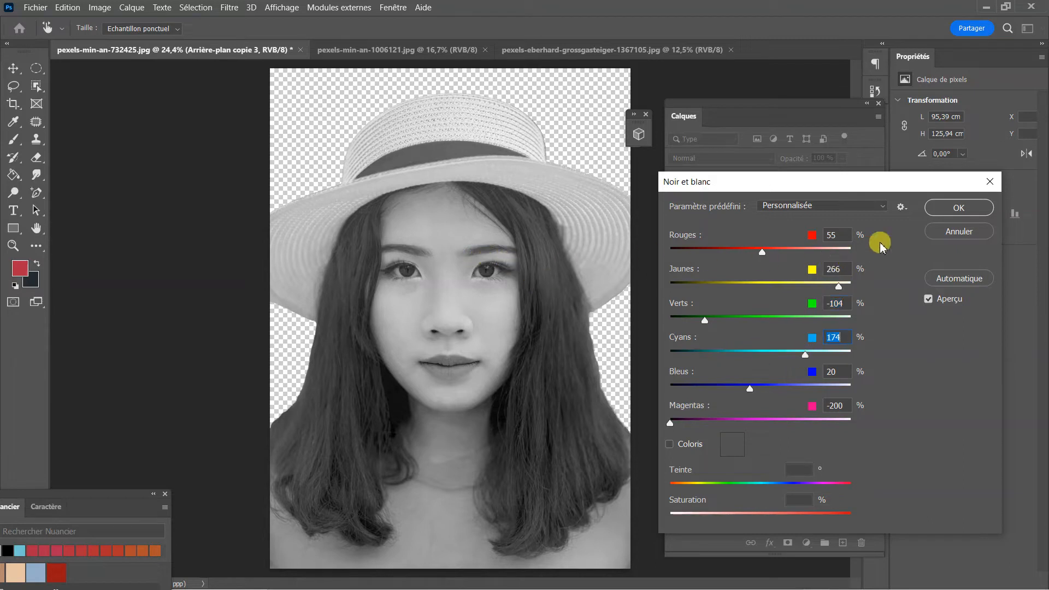
click(960, 209)
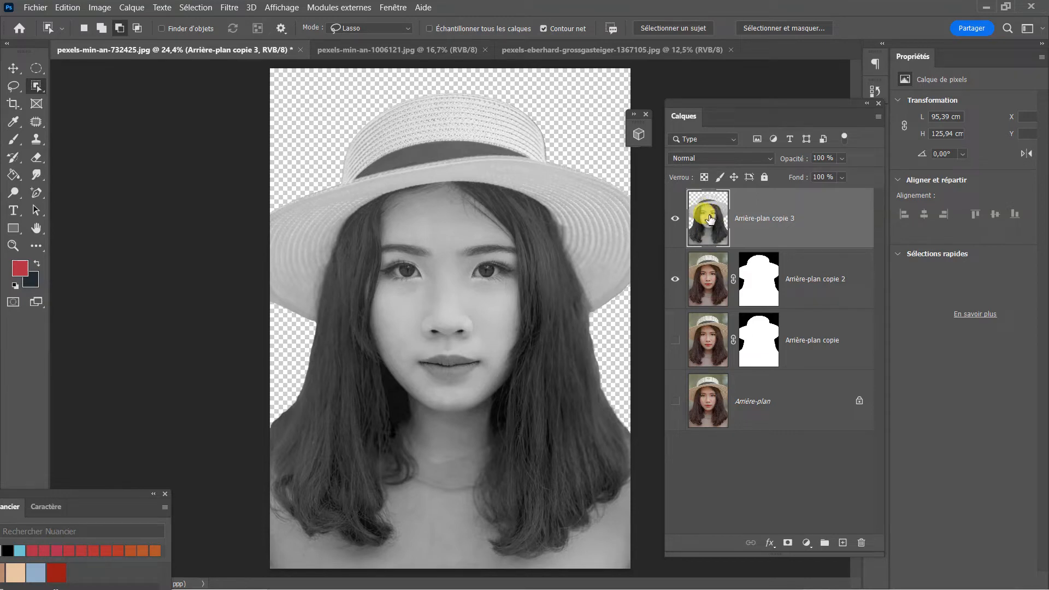
- Apply the layer mask of "Arrière-plan copie 2" permanently to its pixels
click(715, 288)
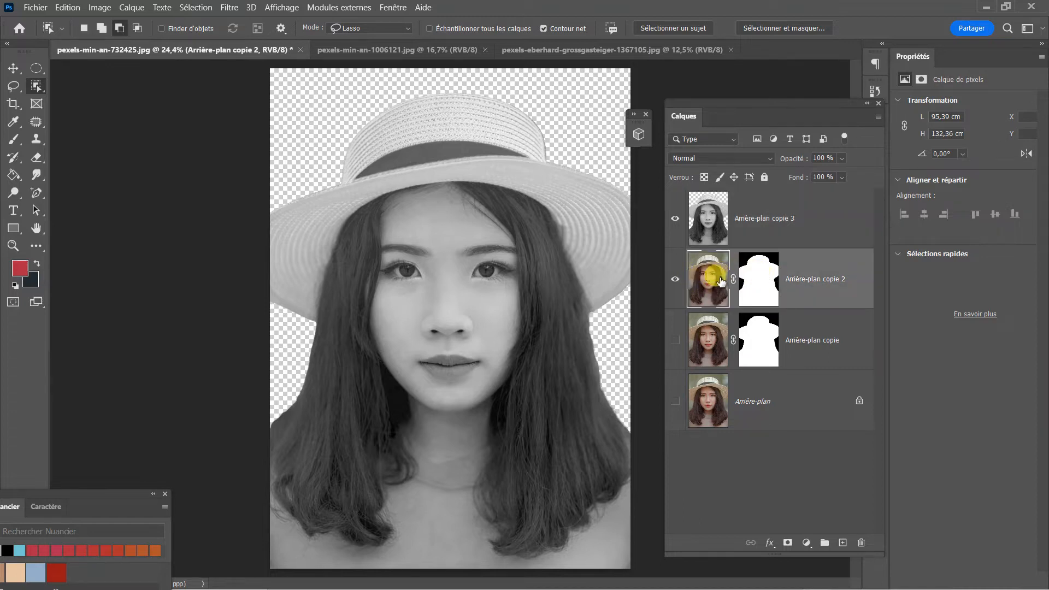
click(762, 282)
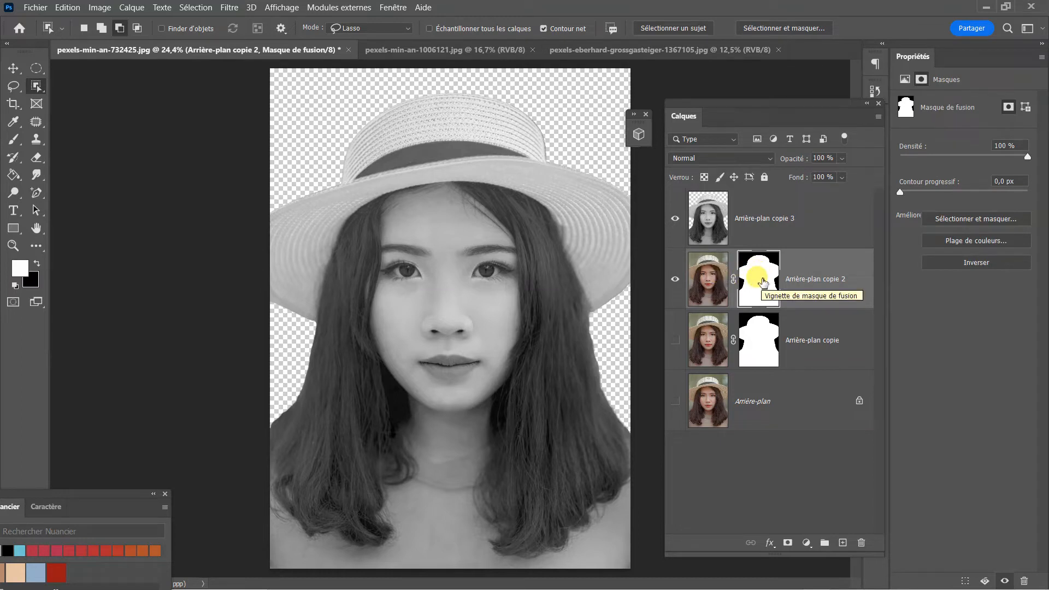
right_click(763, 283)
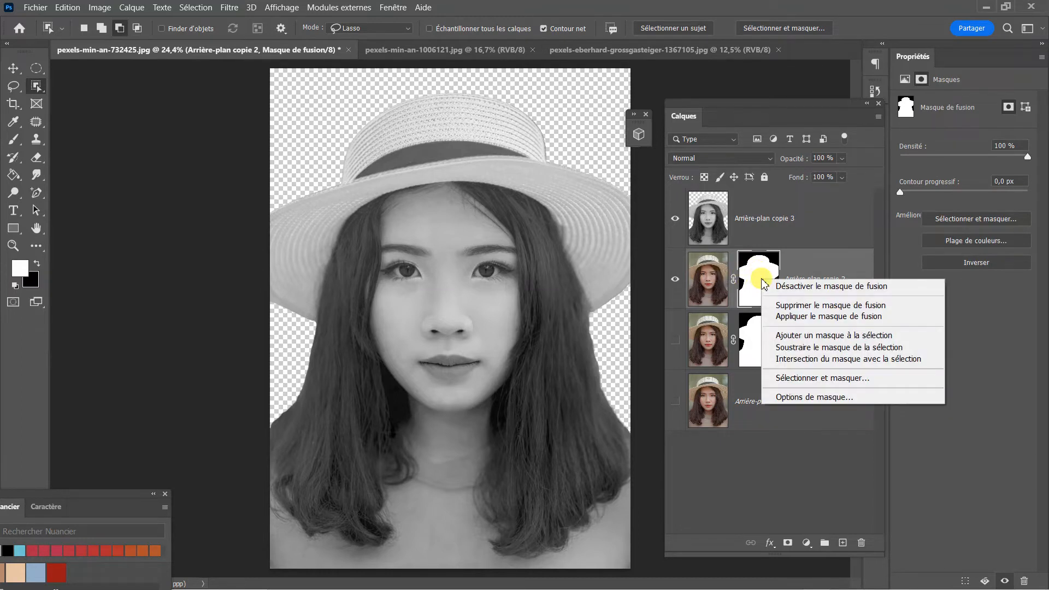
click(790, 316)
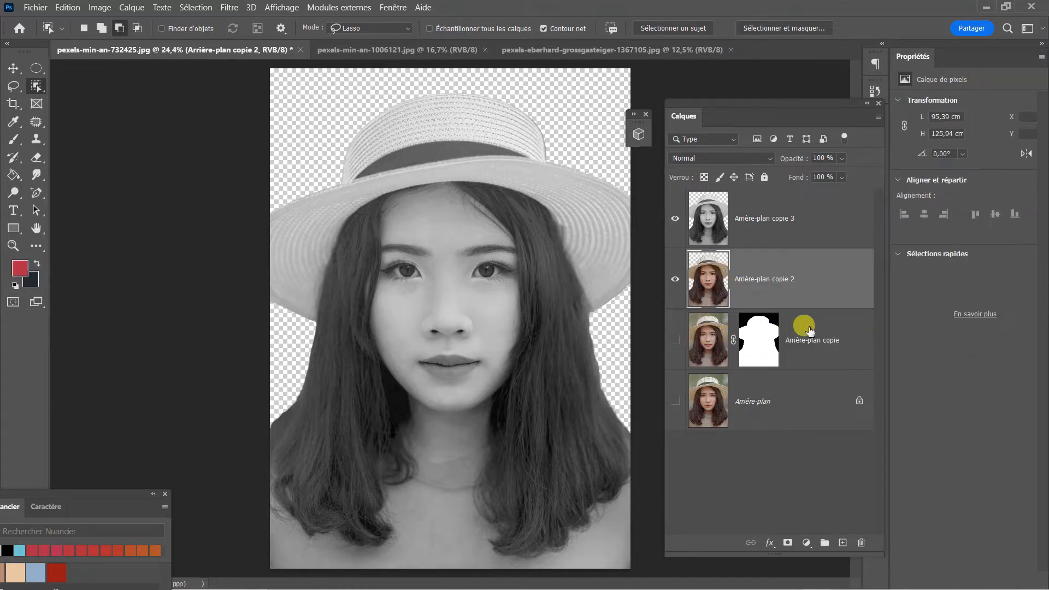
- Copy the whole forest photo from pexels-min-an-1006121.jpg and paste it into the portrait document directly above "Arrière-plan copie"
click(825, 343)
mouse_move(821, 337)
mouse_down()
mouse_move(835, 487)
mouse_move(817, 332)
mouse_move(808, 340)
mouse_up()
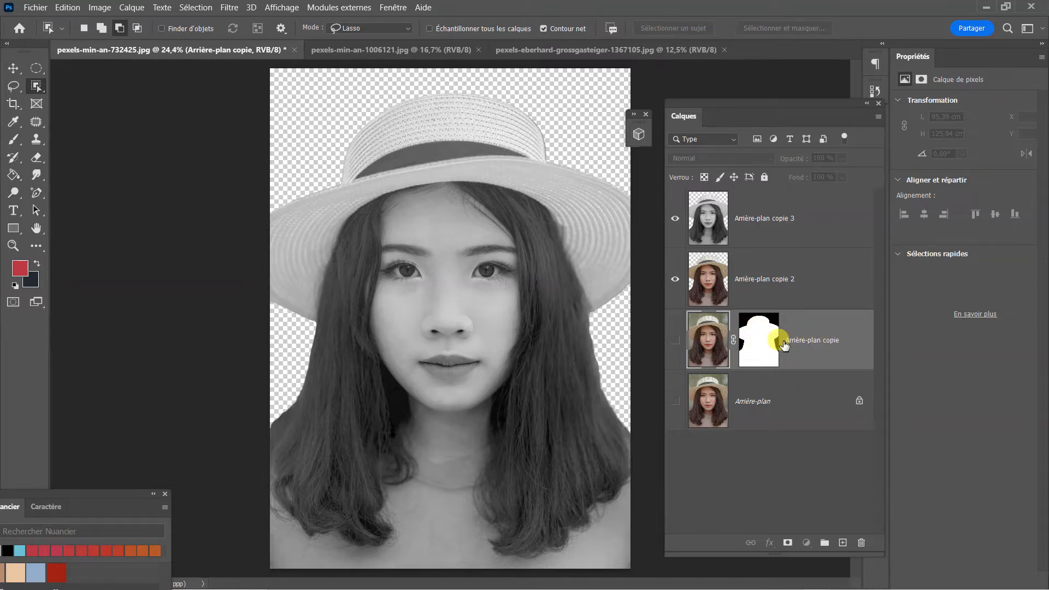
click(788, 470)
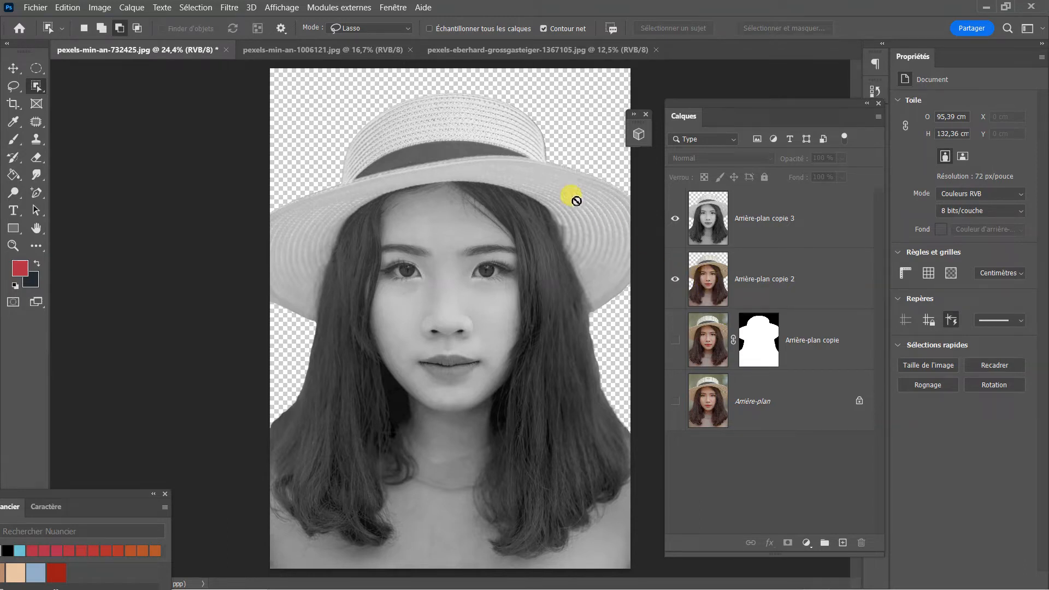
click(321, 53)
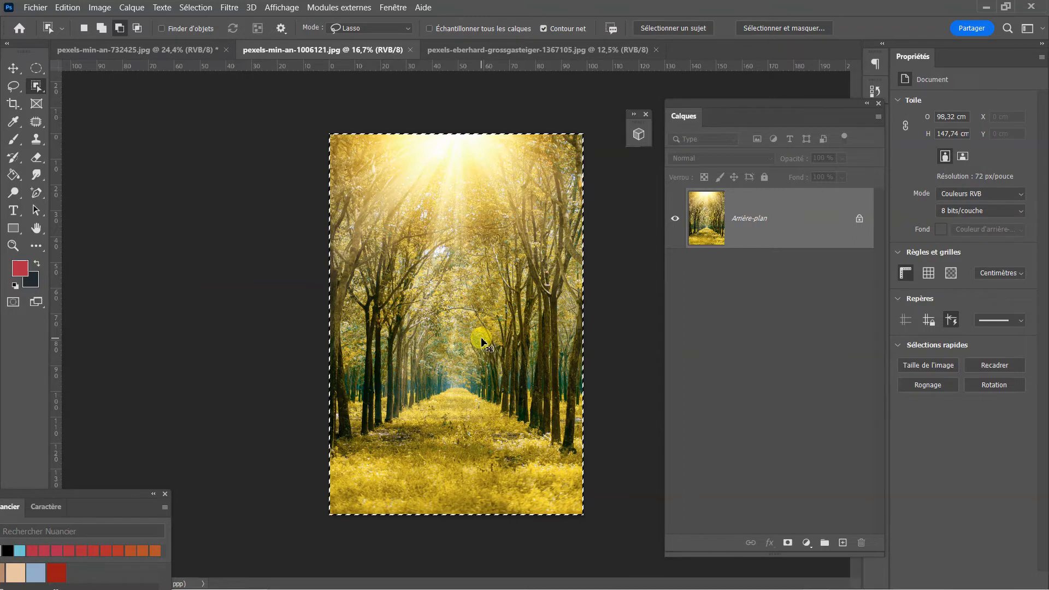
click(194, 51)
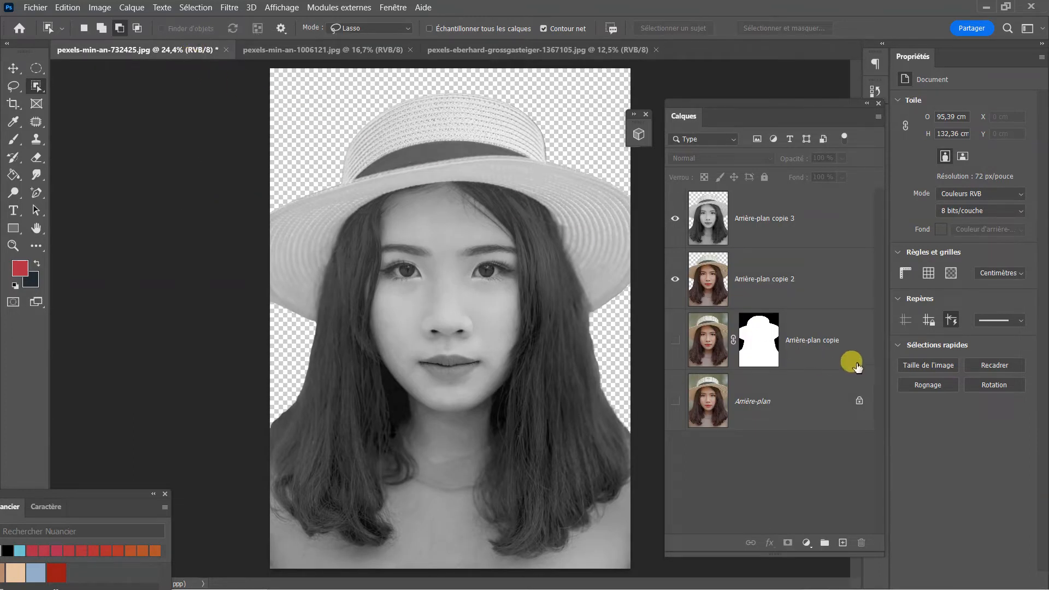
click(829, 329)
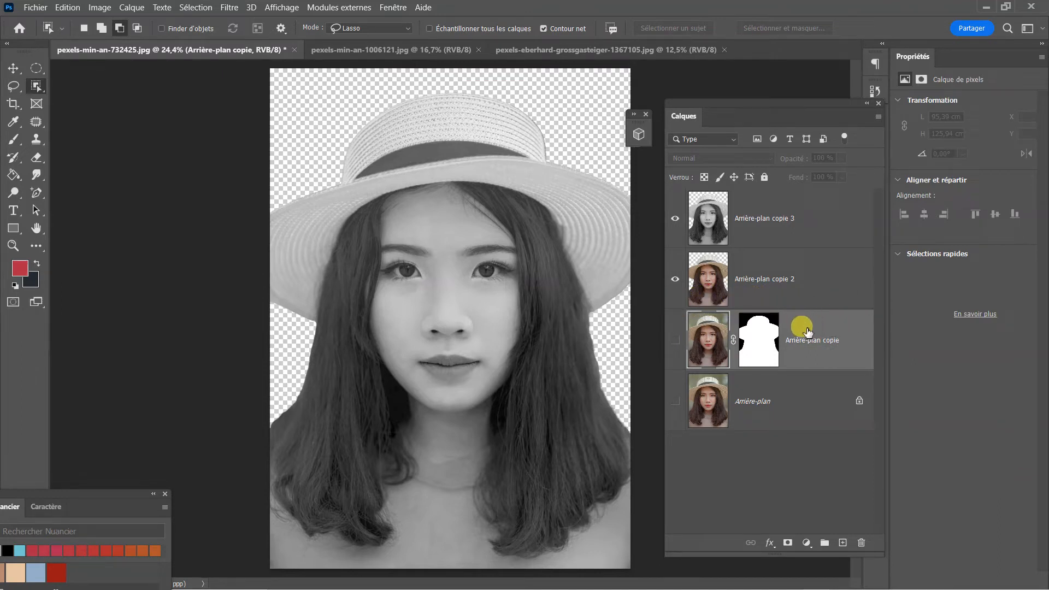
key(ctrl+v)
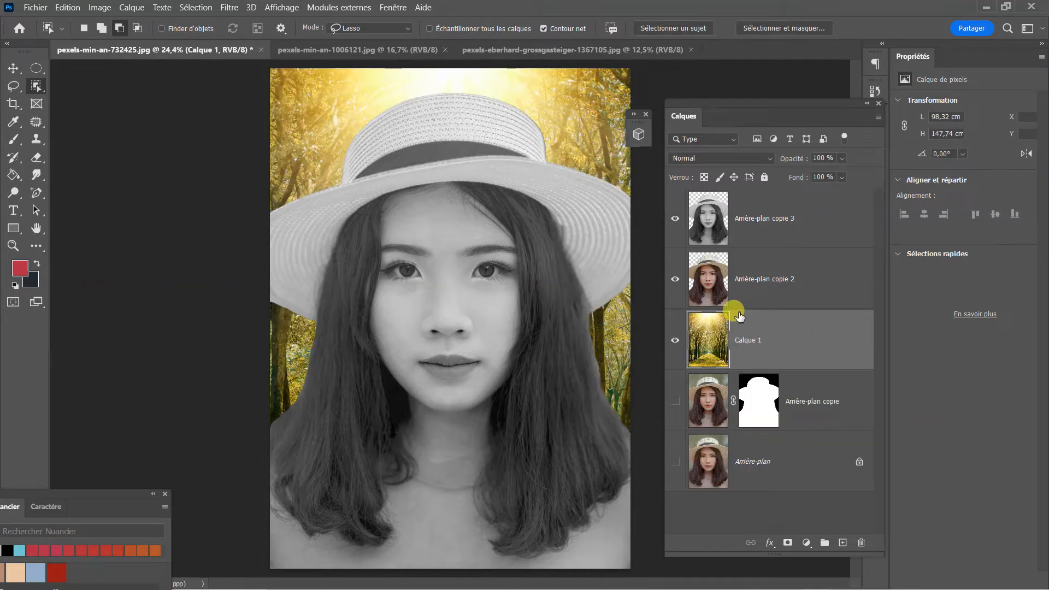
- Hide the black-and-white layer "Arrière-plan copie 3" and select the colour cutout layer "Arrière-plan copie 2"
click(676, 219)
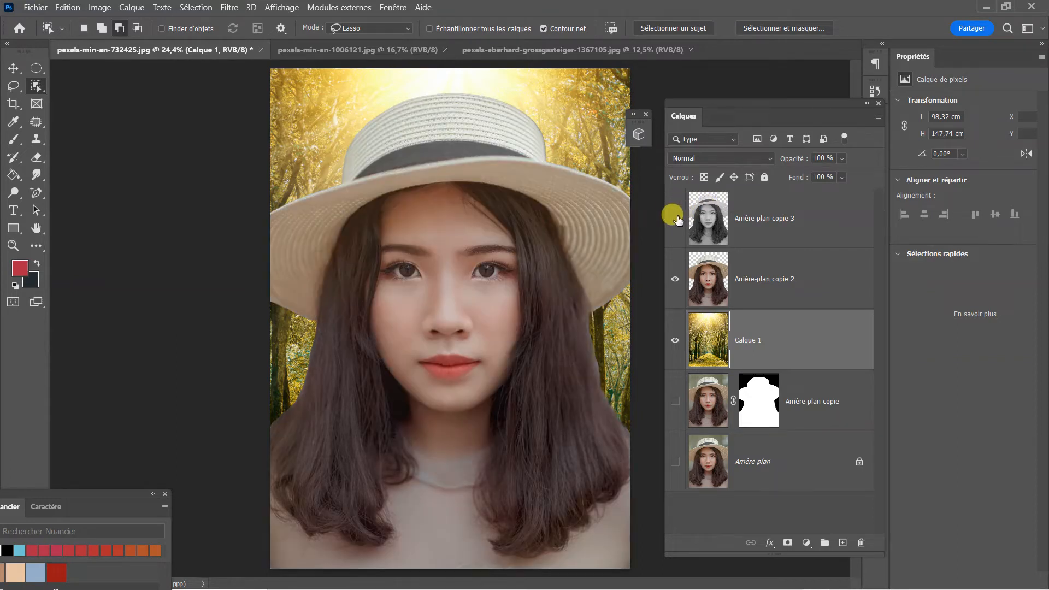
click(675, 218)
click(675, 219)
click(713, 280)
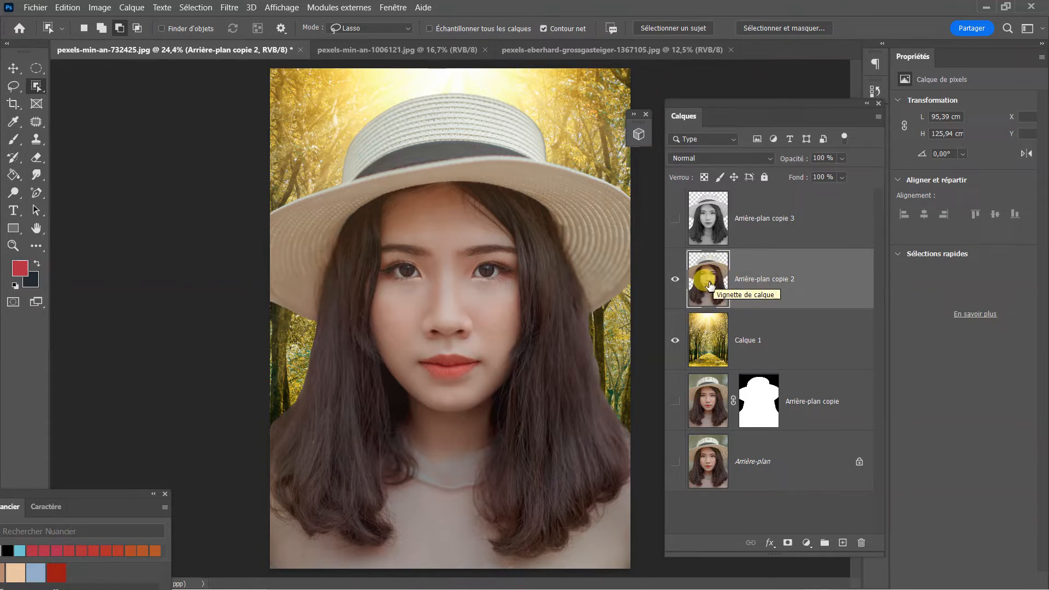
- Add a white layer mask to "Arrière-plan copie 2" and copy the entire black-and-white layer "Arrière-plan copie 3" after showing it
click(788, 543)
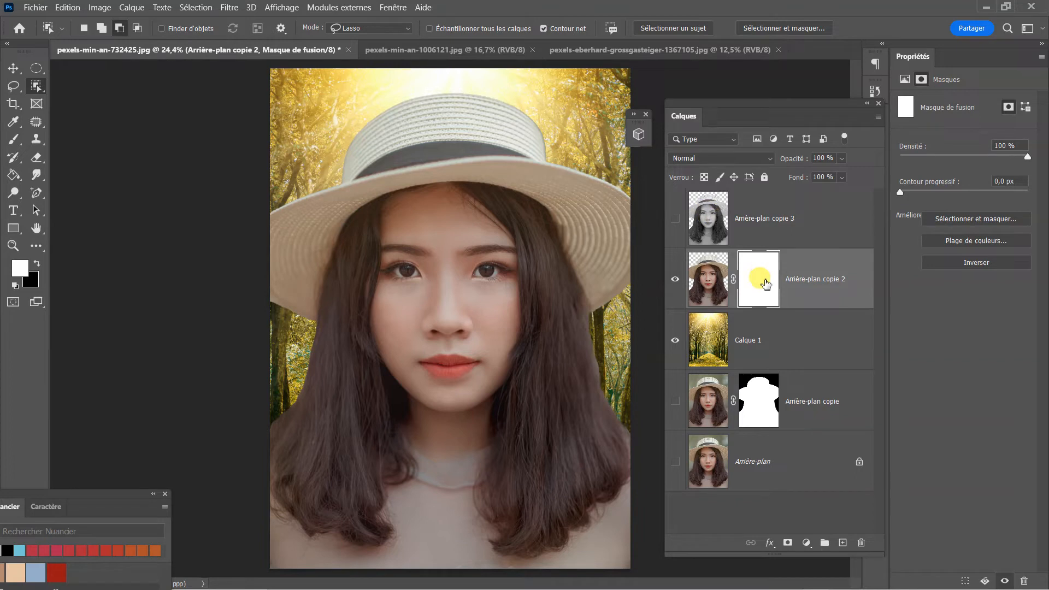
click(716, 229)
click(676, 221)
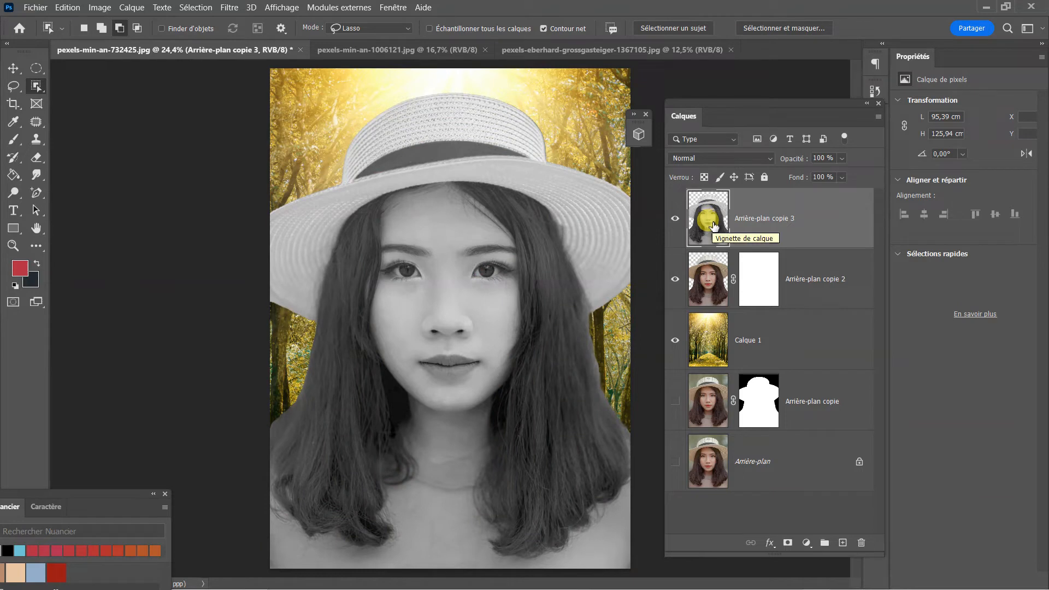
ctrl+click(713, 229)
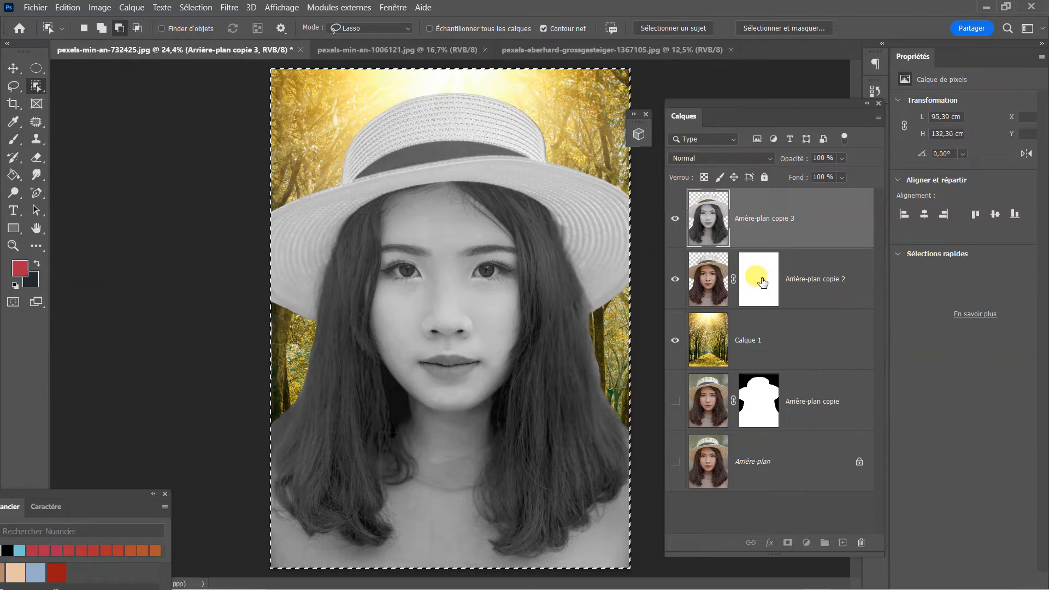
click(761, 283)
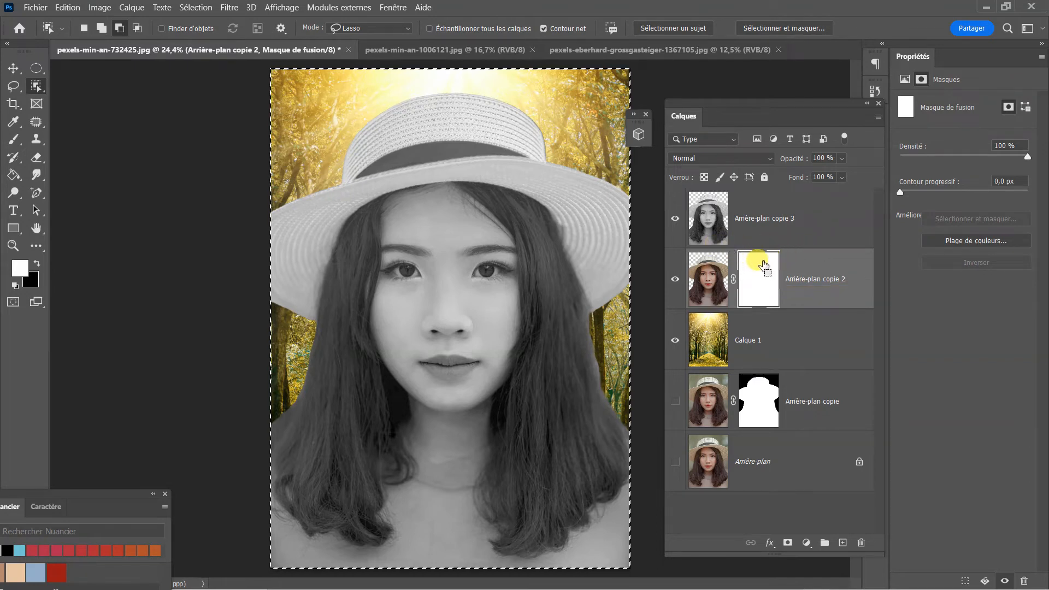
key(ctrl+j)
drag(740, 274, 862, 542)
- Paste the copied black-and-white portrait in place into the layer mask of "Arrière-plan copie 2"
click(759, 277)
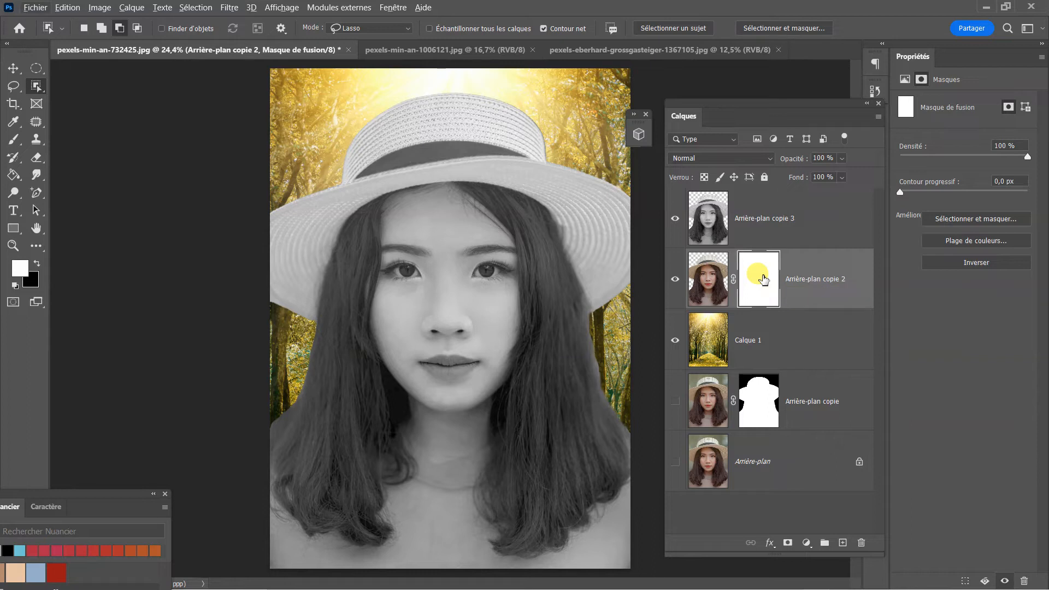
alt+click(763, 278)
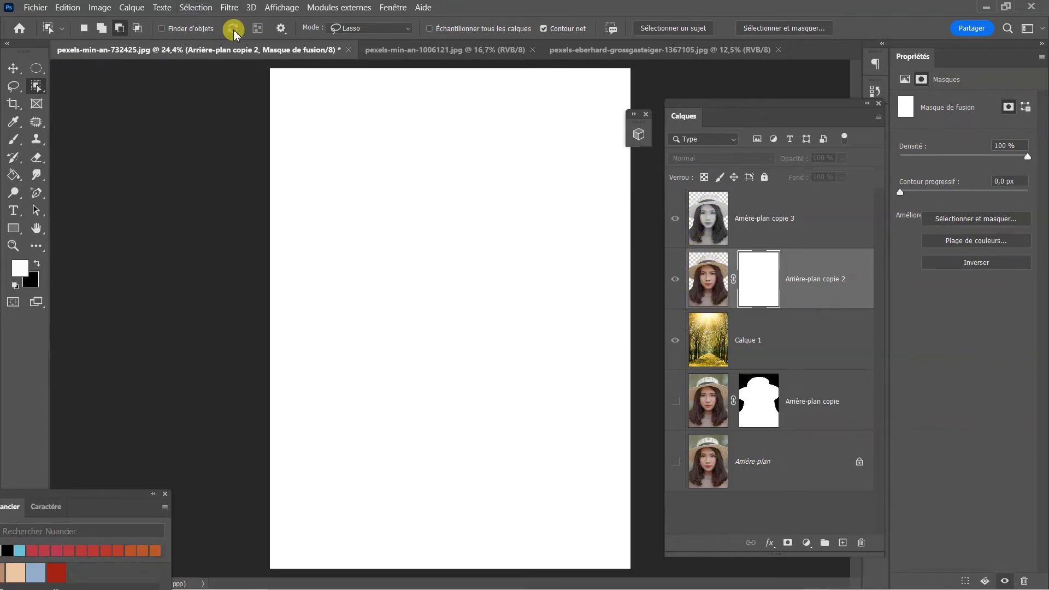
click(72, 10)
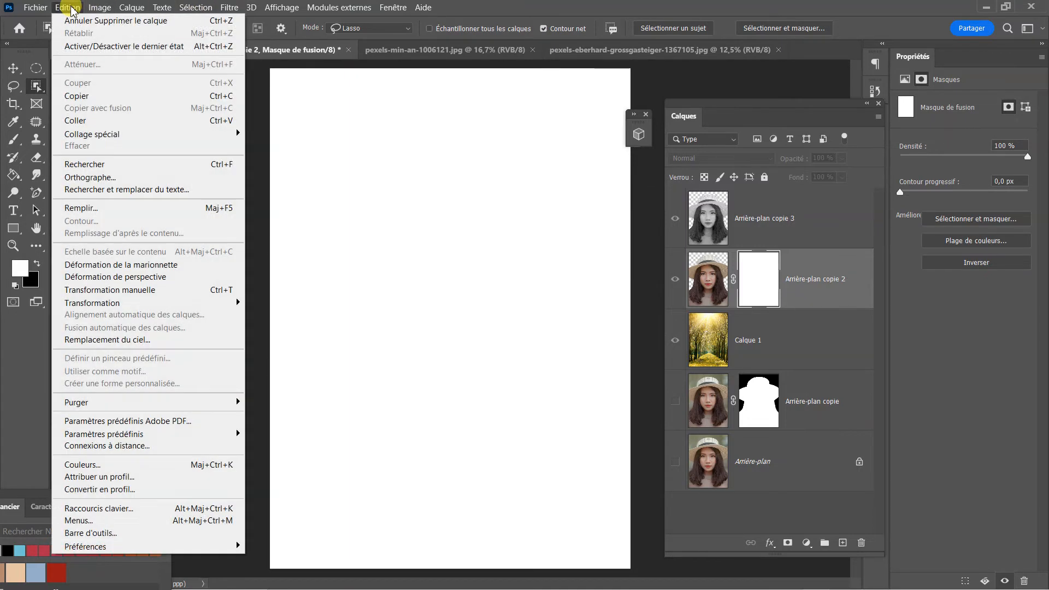
mouse_move(87, 134)
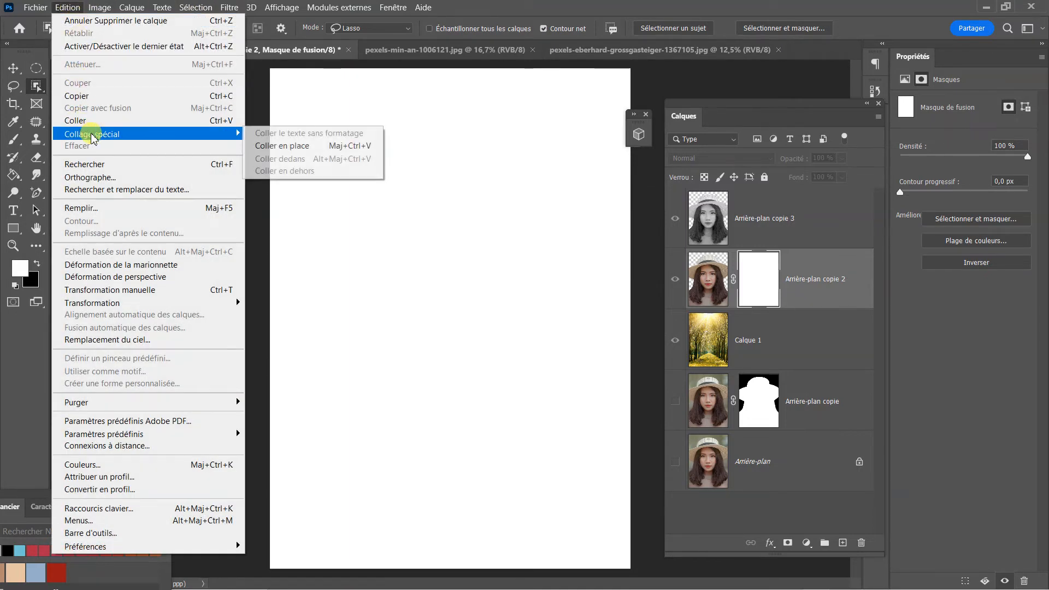
click(295, 146)
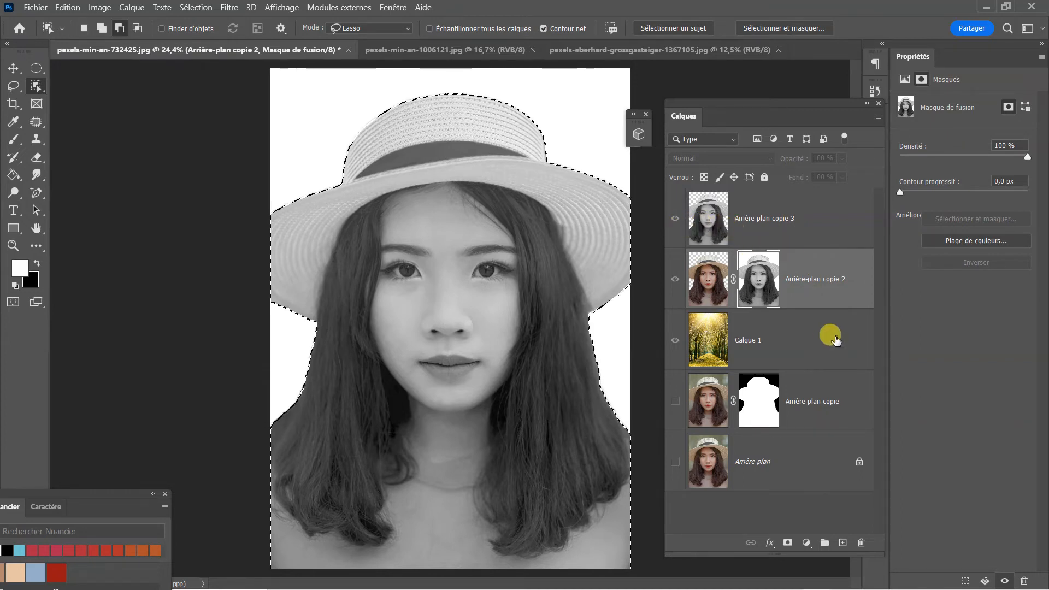
- Leave the mask view, hide "Arrière-plan copie 3" and deselect the woman's outline
click(838, 340)
click(675, 219)
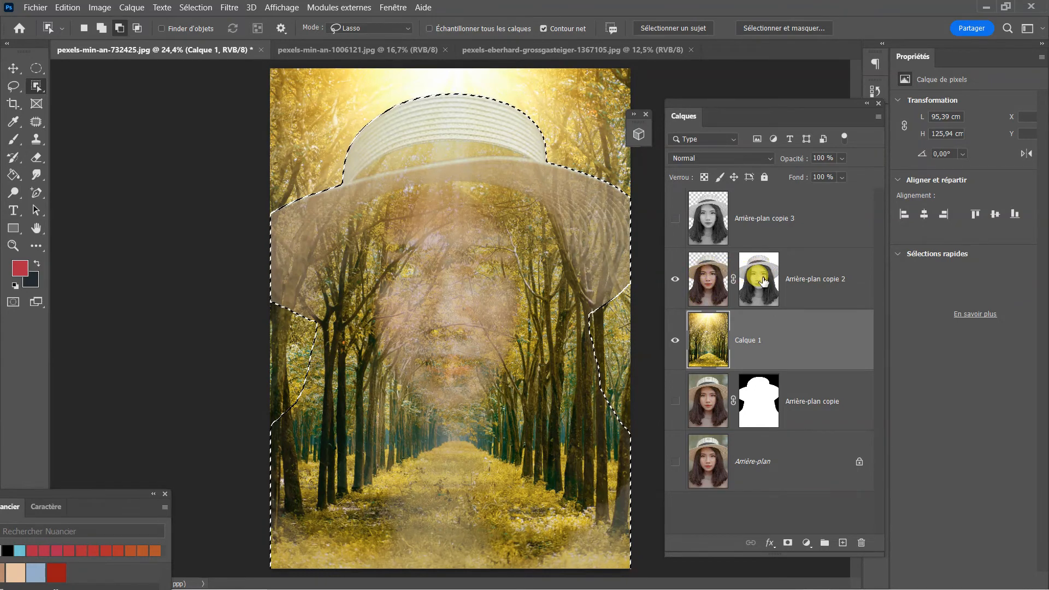
key(ctrl+d)
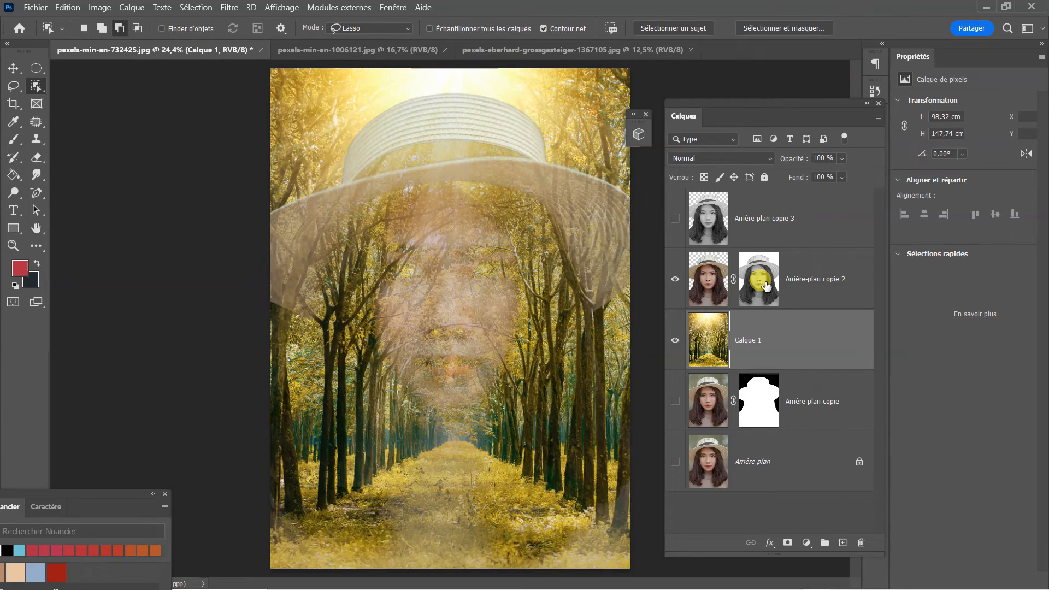
- Invert the layer mask of "Arrière-plan copie 2" to its negative
click(766, 288)
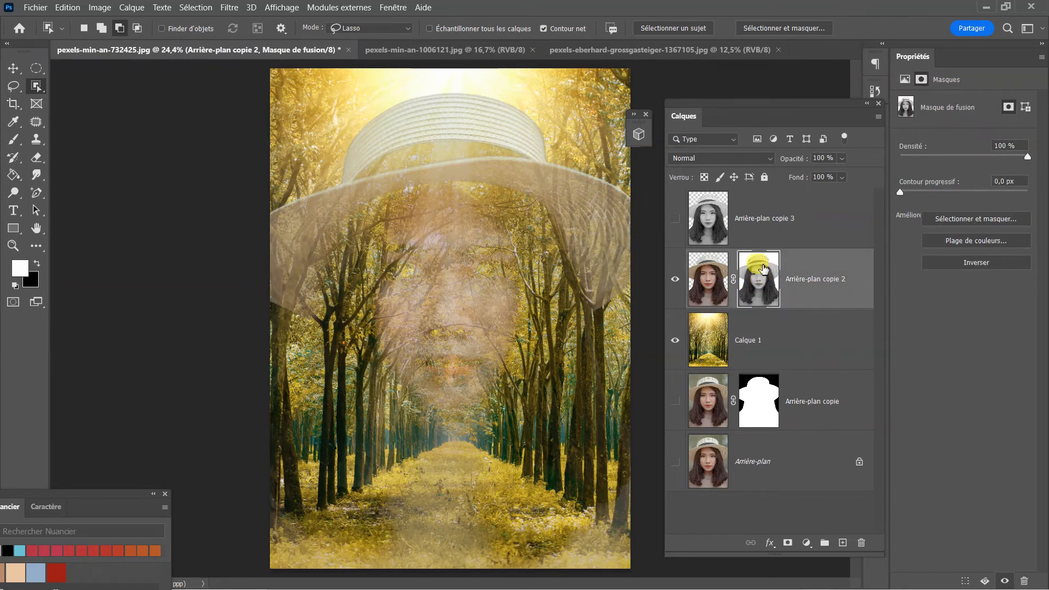
click(100, 7)
mouse_move(106, 41)
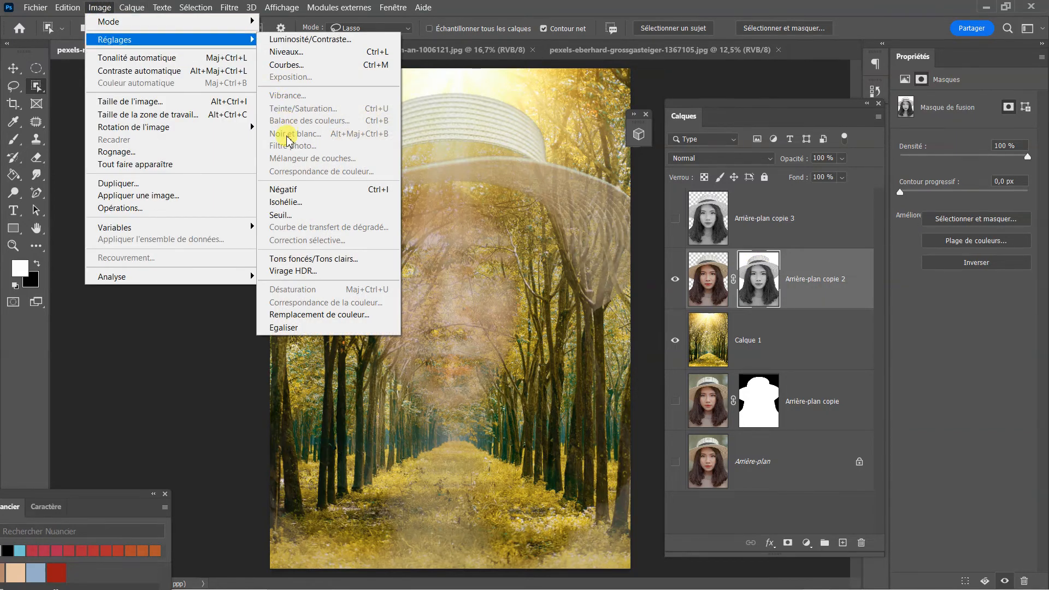
click(278, 189)
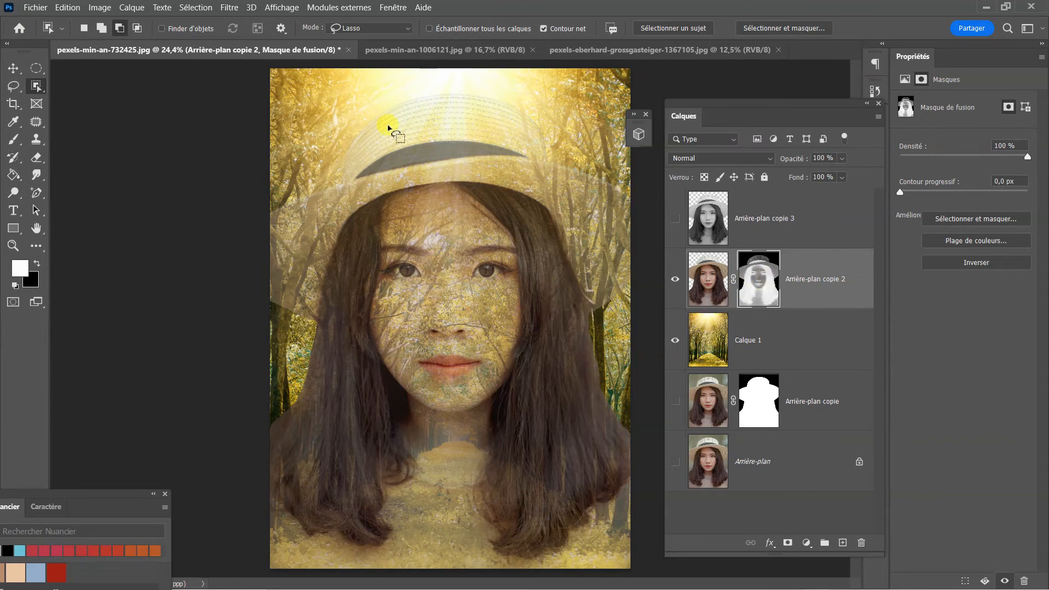
- Apply Levels to the mask of "Arrière-plan copie 2" with input black point 18, midtones 0,81 and white point 216
click(101, 9)
mouse_move(107, 40)
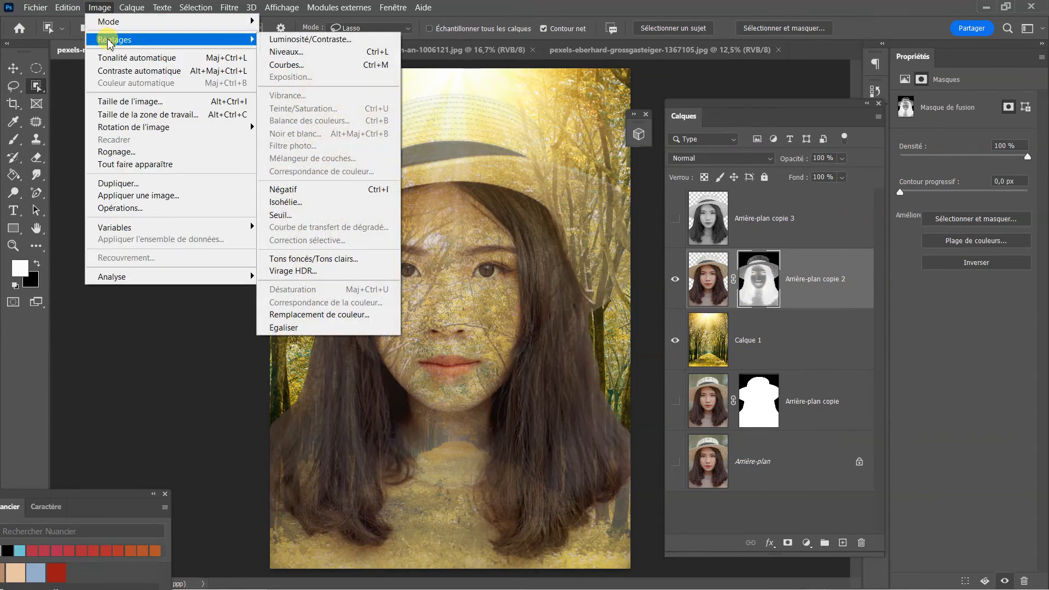
click(277, 53)
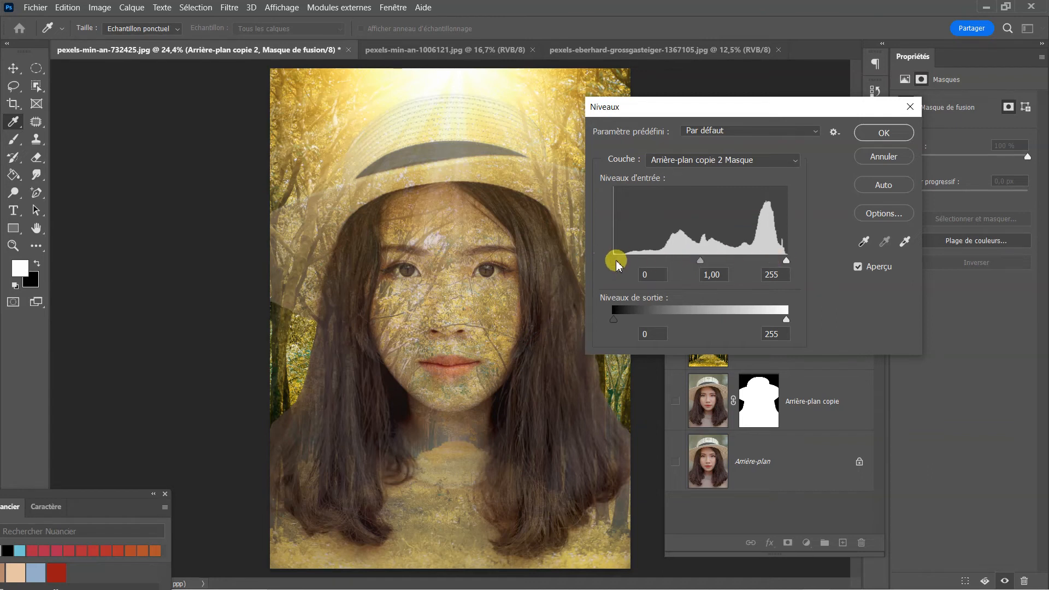
drag(680, 109, 131, 63)
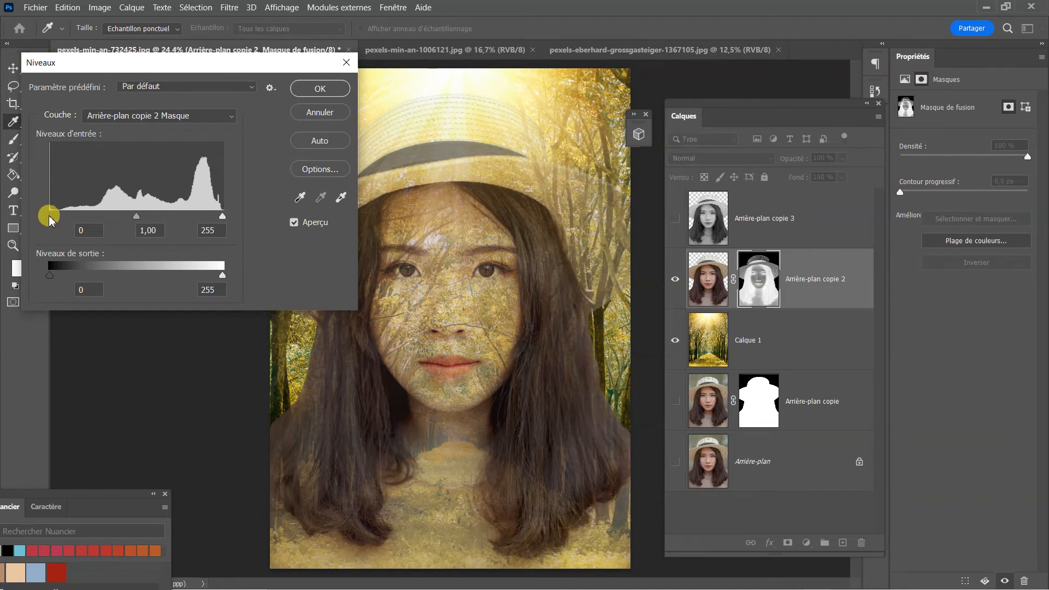
mouse_move(56, 218)
mouse_down()
mouse_move(79, 218)
mouse_move(69, 219)
mouse_up()
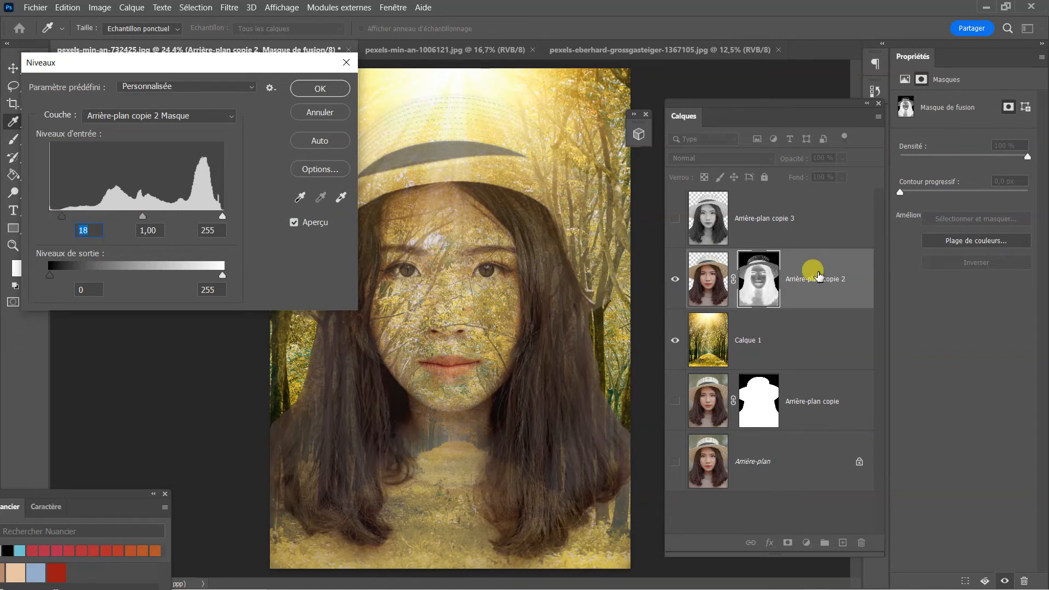
mouse_move(145, 220)
mouse_down()
mouse_move(159, 216)
mouse_move(122, 218)
mouse_move(167, 221)
mouse_move(154, 219)
mouse_up()
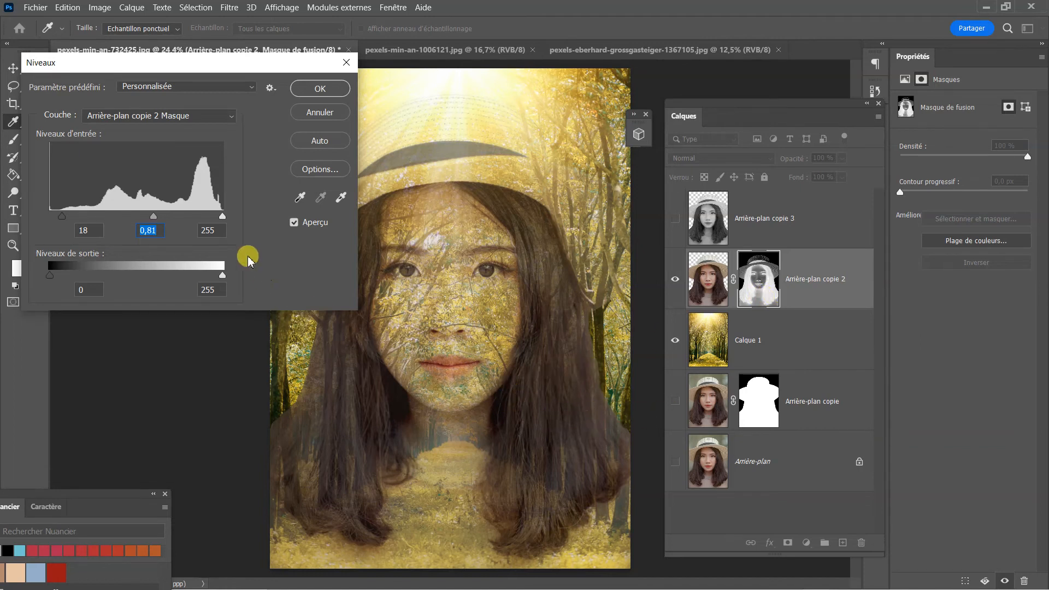
mouse_move(221, 217)
mouse_down()
mouse_move(187, 218)
mouse_move(202, 224)
mouse_up()
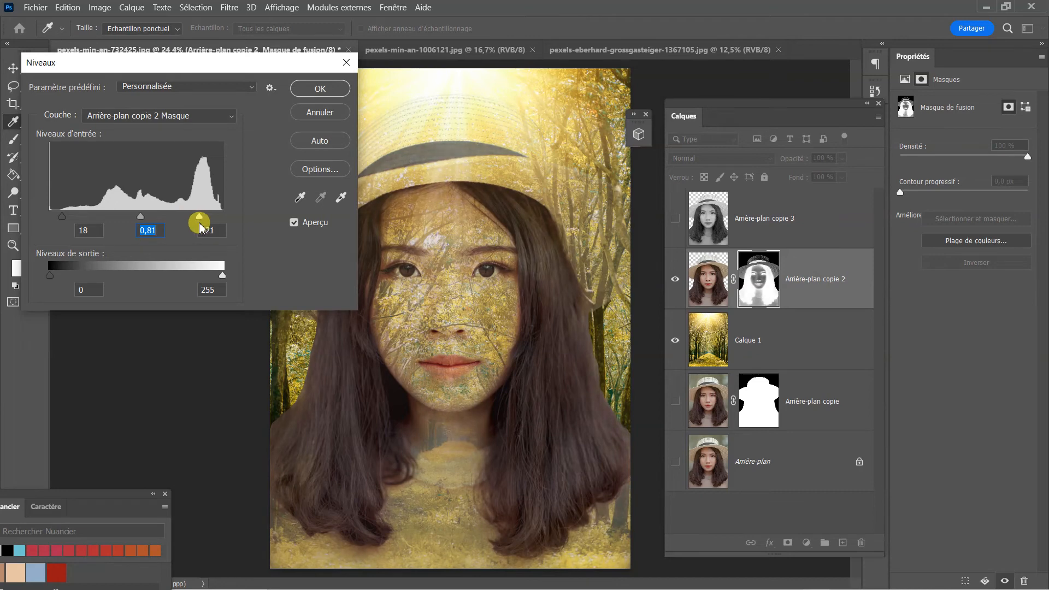
drag(198, 228, 198, 228)
drag(227, 61, 275, 60)
click(367, 88)
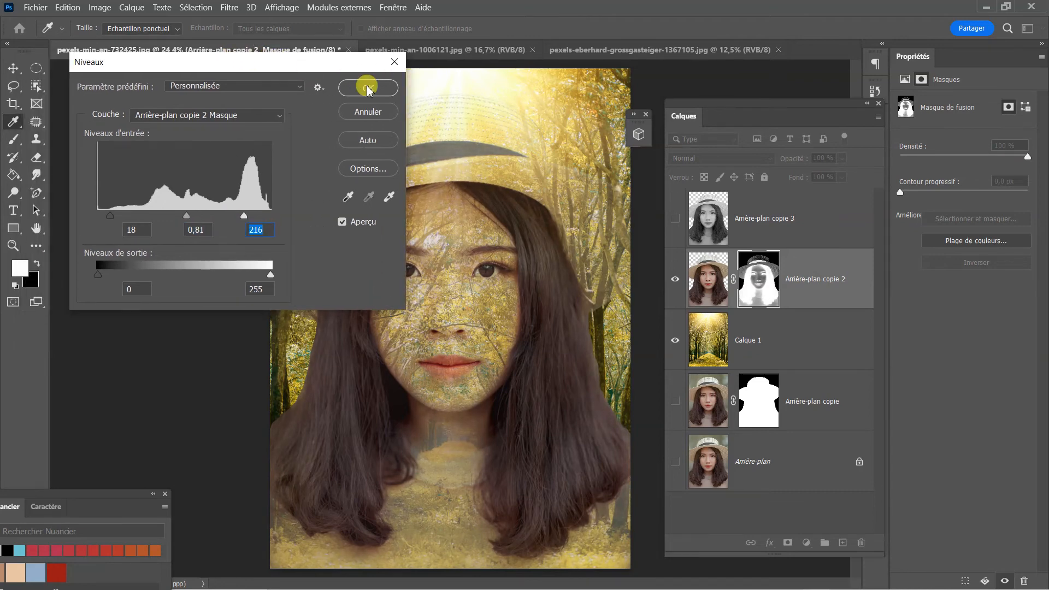
key(w)
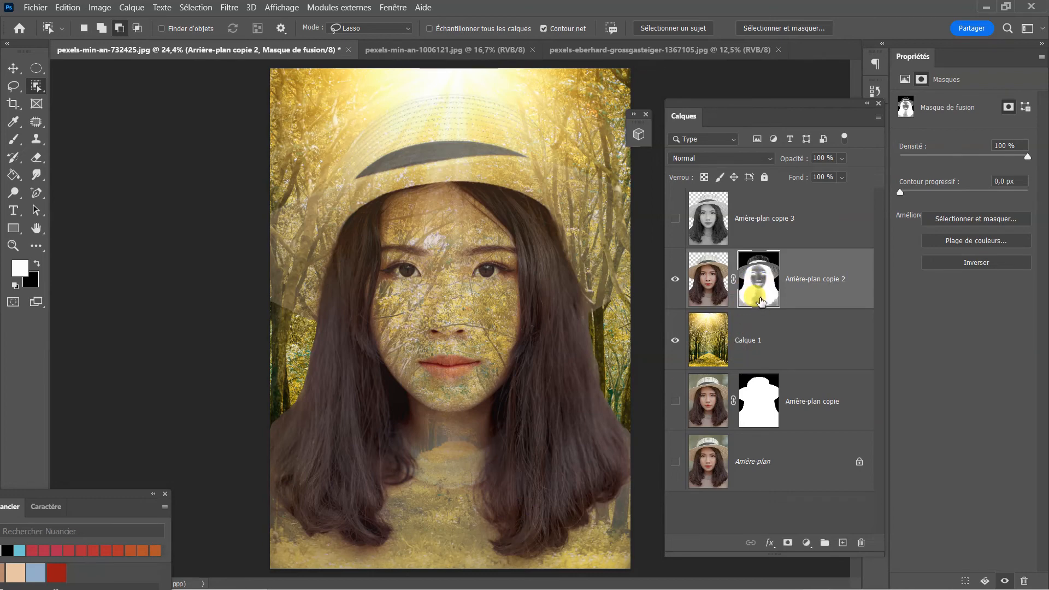
- Paint white on the mask of "Arrière-plan copie 2" over the neck and chest with a 155 px brush, and swap the foreground colour to black
click(14, 139)
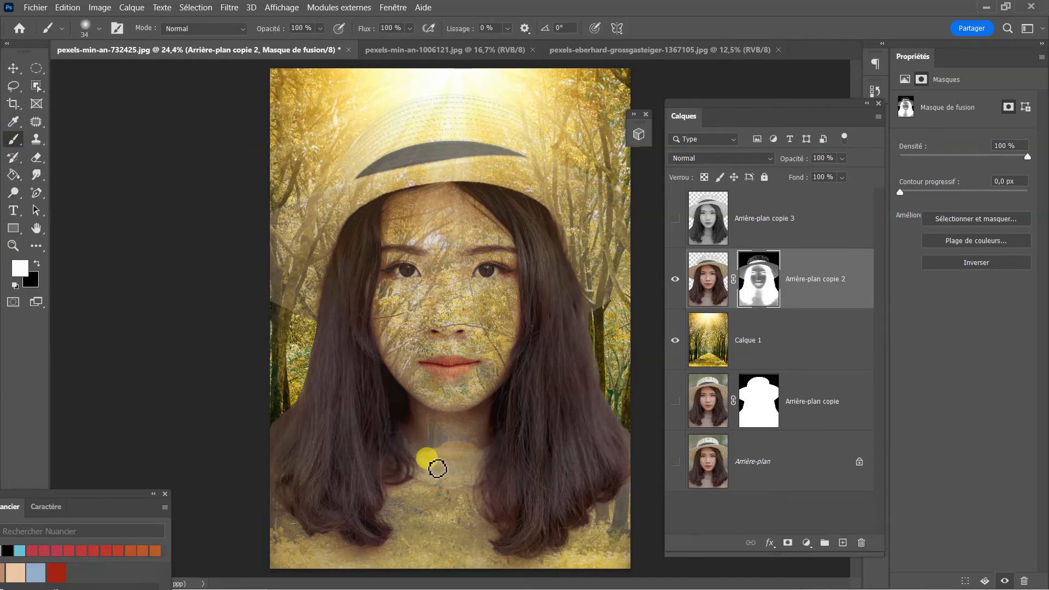
click(102, 25)
drag(93, 71, 137, 71)
click(388, 486)
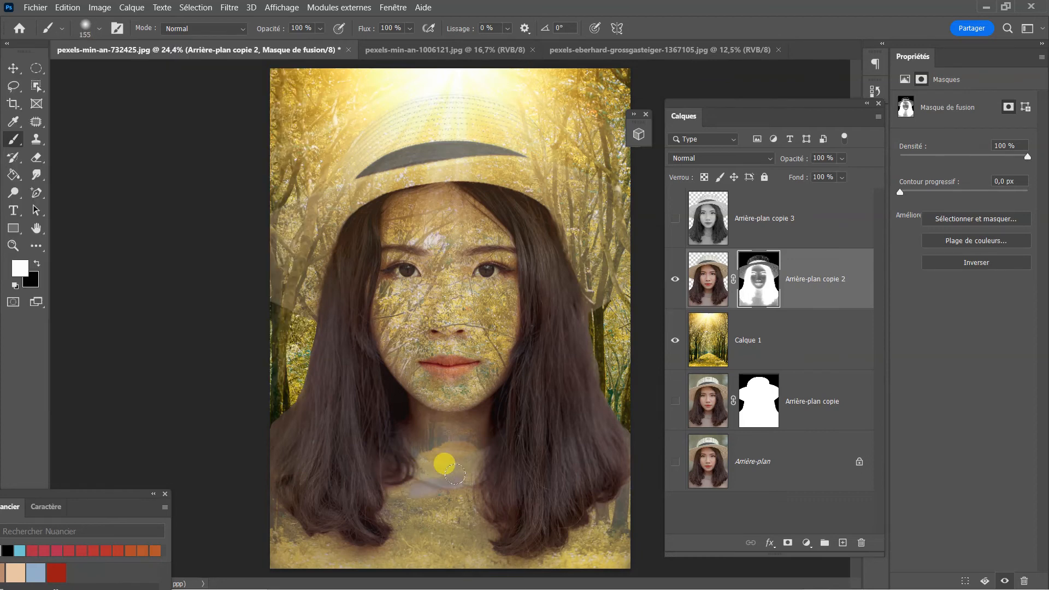
mouse_move(419, 480)
mouse_down()
mouse_move(433, 455)
mouse_move(439, 464)
mouse_move(442, 450)
mouse_move(438, 459)
mouse_move(403, 455)
mouse_move(459, 471)
mouse_move(450, 459)
mouse_move(464, 431)
mouse_move(425, 426)
mouse_move(426, 494)
mouse_move(391, 520)
mouse_move(382, 499)
mouse_move(437, 520)
mouse_move(444, 507)
mouse_move(466, 525)
mouse_move(428, 516)
mouse_move(456, 494)
mouse_move(435, 450)
mouse_move(399, 535)
mouse_move(351, 545)
mouse_move(260, 537)
mouse_move(298, 531)
mouse_move(278, 521)
mouse_move(293, 536)
mouse_move(594, 557)
mouse_move(584, 537)
mouse_up()
mouse_move(433, 547)
mouse_down()
mouse_move(305, 547)
mouse_move(314, 558)
mouse_move(424, 552)
mouse_move(383, 553)
mouse_move(439, 516)
mouse_move(607, 549)
mouse_move(578, 532)
mouse_move(492, 533)
mouse_move(455, 509)
mouse_move(474, 471)
mouse_move(472, 518)
mouse_move(399, 522)
mouse_move(419, 539)
mouse_move(474, 533)
mouse_move(313, 509)
mouse_up()
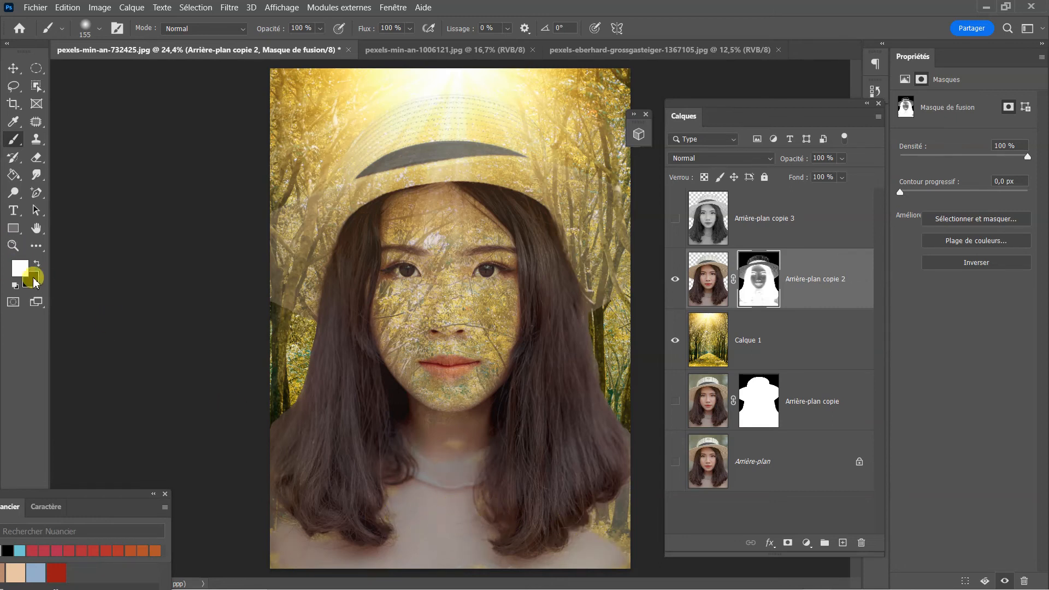
click(37, 264)
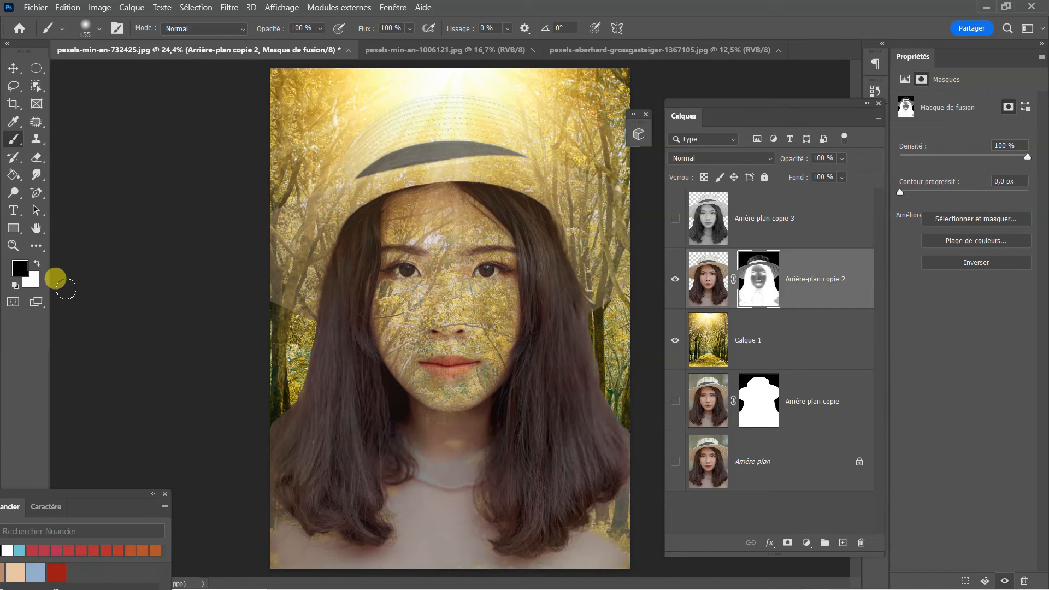
mouse_move(433, 504)
mouse_down()
mouse_move(411, 470)
mouse_move(412, 487)
mouse_move(454, 506)
mouse_move(430, 552)
mouse_move(475, 551)
mouse_move(433, 528)
mouse_move(362, 546)
mouse_move(552, 514)
mouse_up()
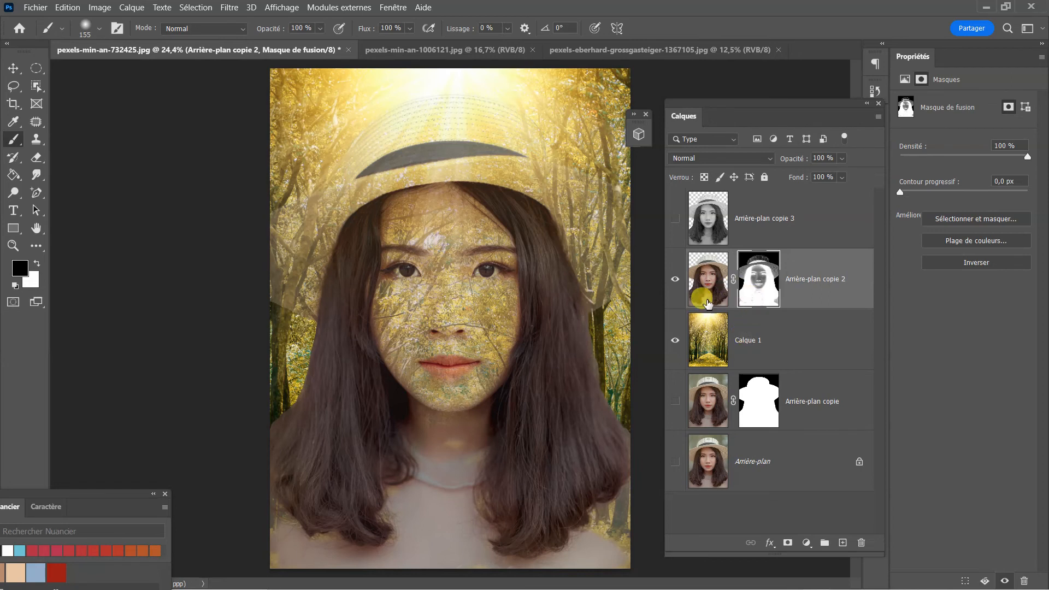
- Mask the forest layer "Calque 1" to the woman's silhouette, using the selection loaded from the mask of "Arrière-plan copie"
click(712, 334)
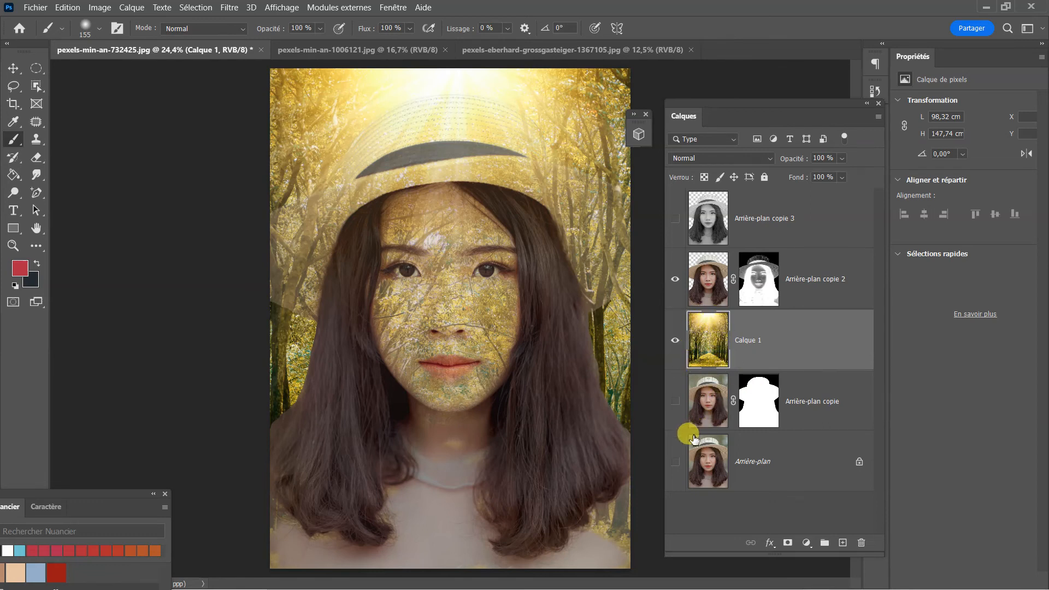
click(755, 408)
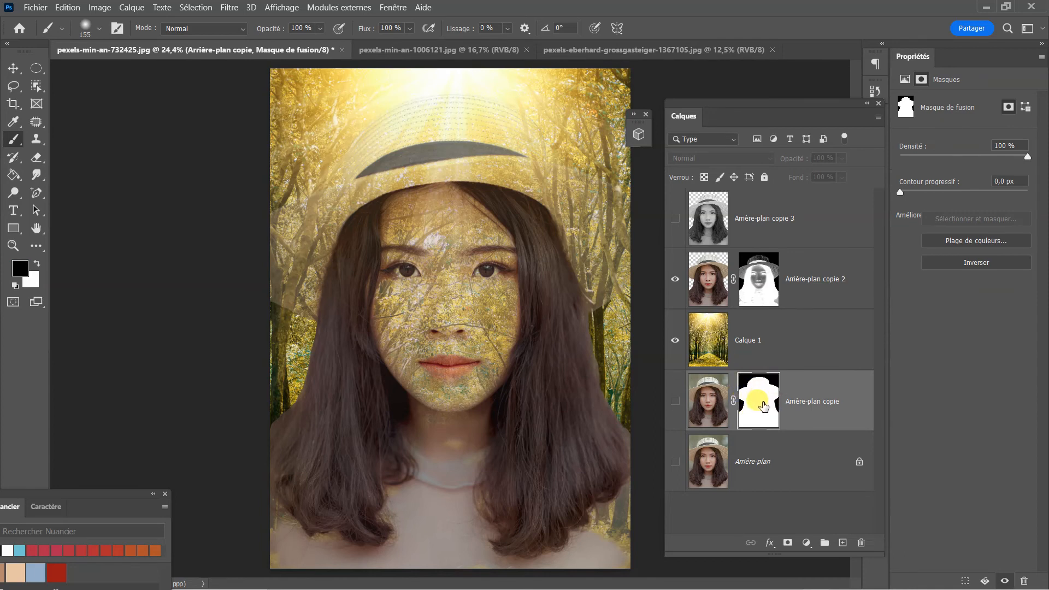
ctrl+click(759, 403)
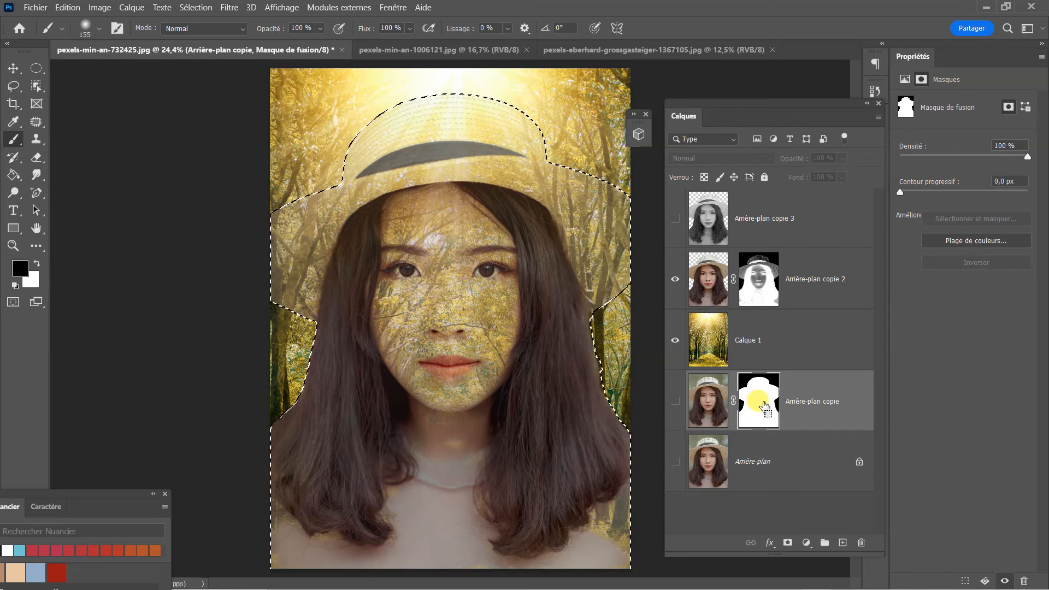
click(709, 340)
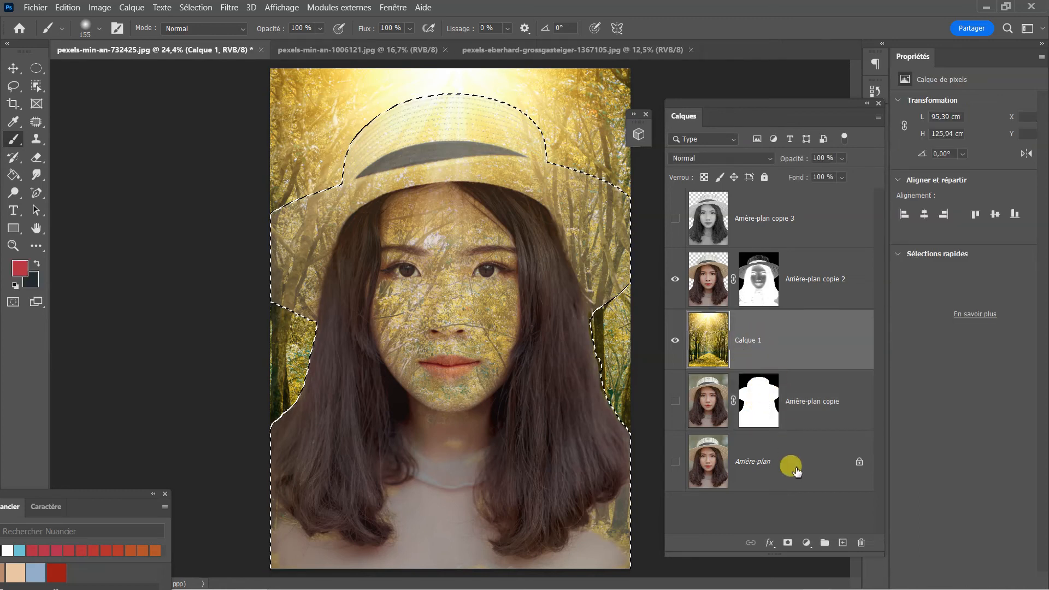
click(787, 542)
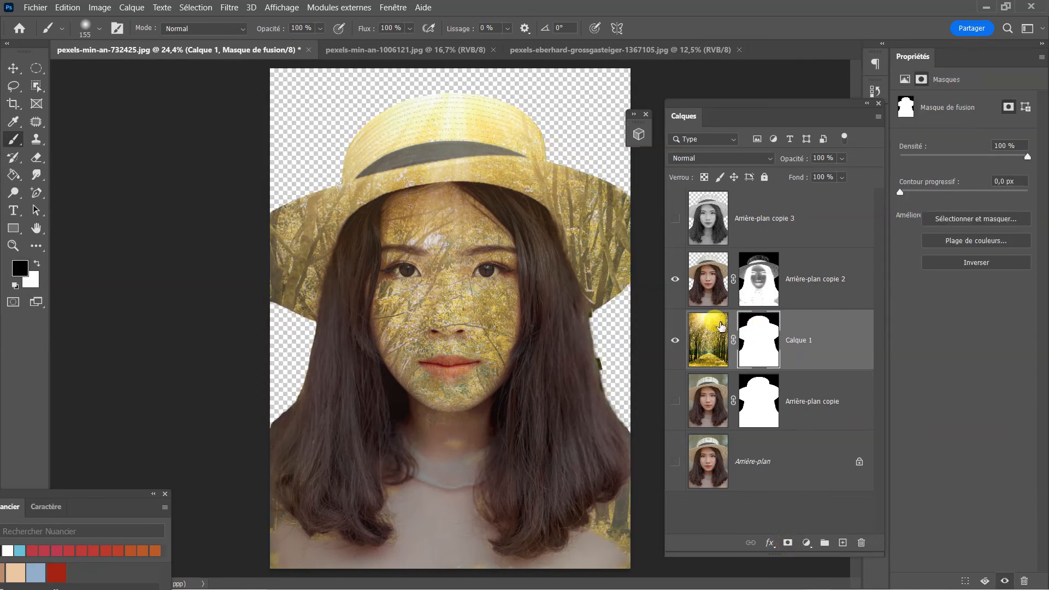
- Check the masked forest with "Arrière-plan copie 2" temporarily hidden, and show the original background layer "Arrière-plan"
click(675, 279)
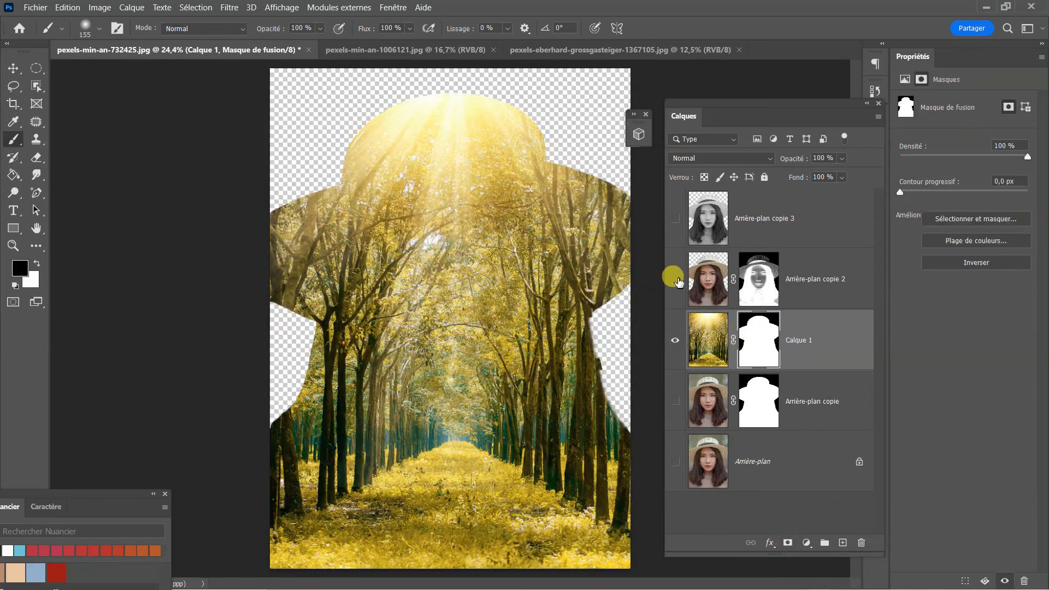
click(675, 279)
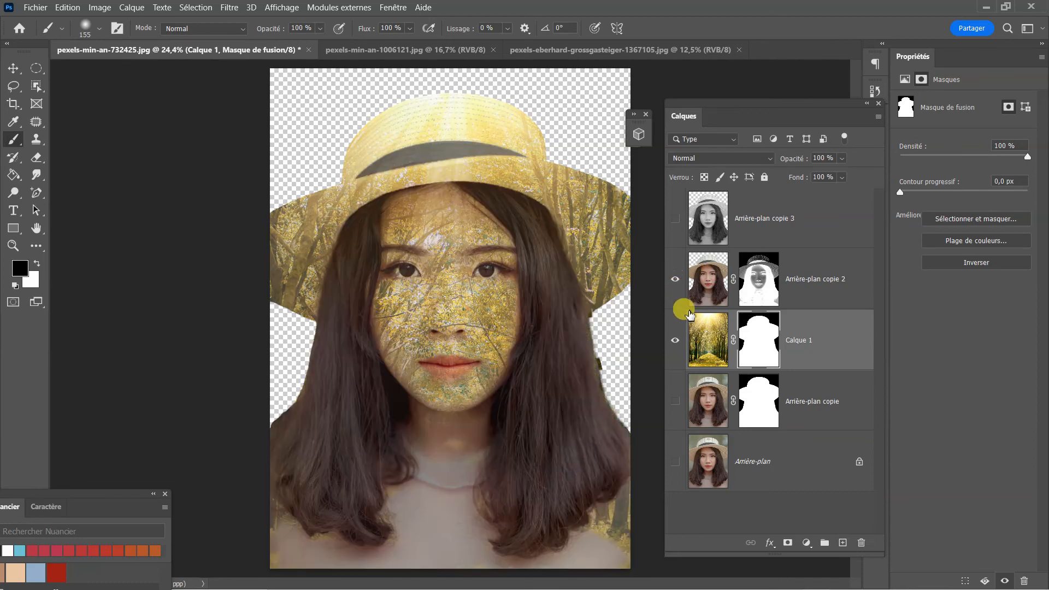
click(676, 462)
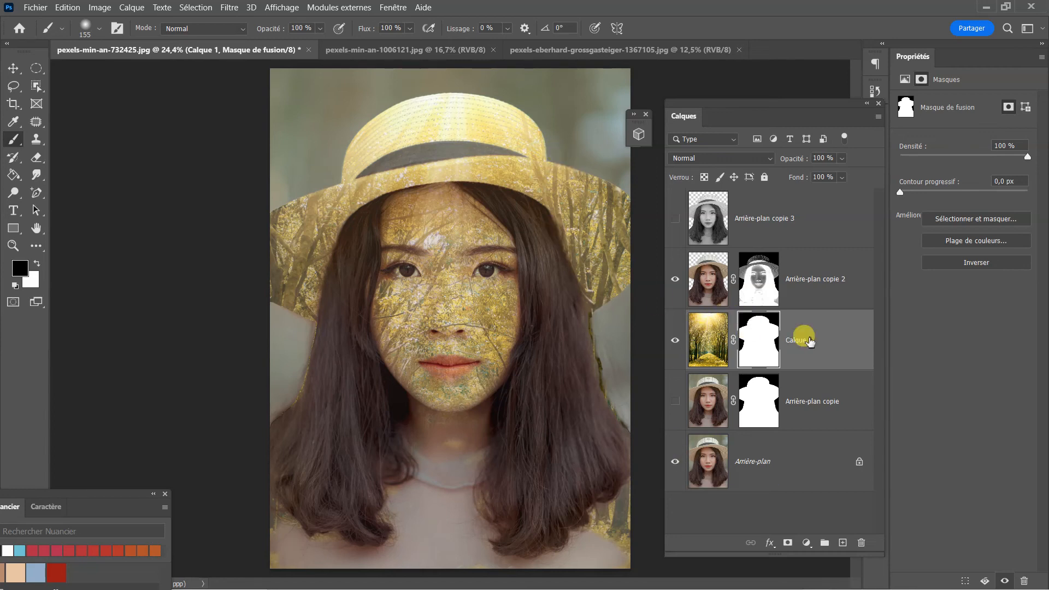
- Delete the two hidden layers "Arrière-plan copie" and "Arrière-plan copie 3"
click(831, 396)
drag(832, 389, 861, 542)
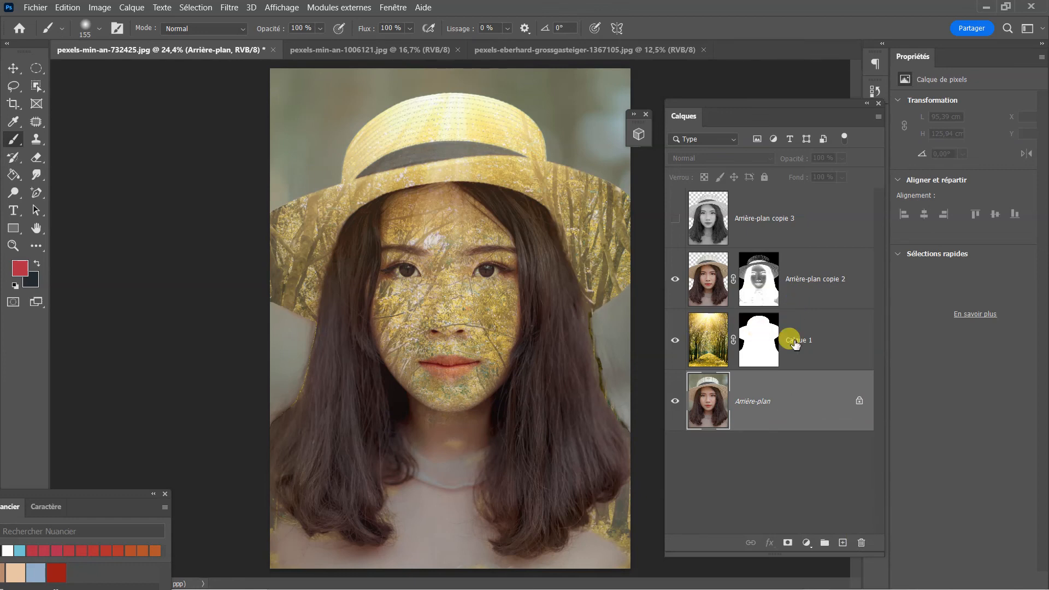
drag(822, 214, 862, 548)
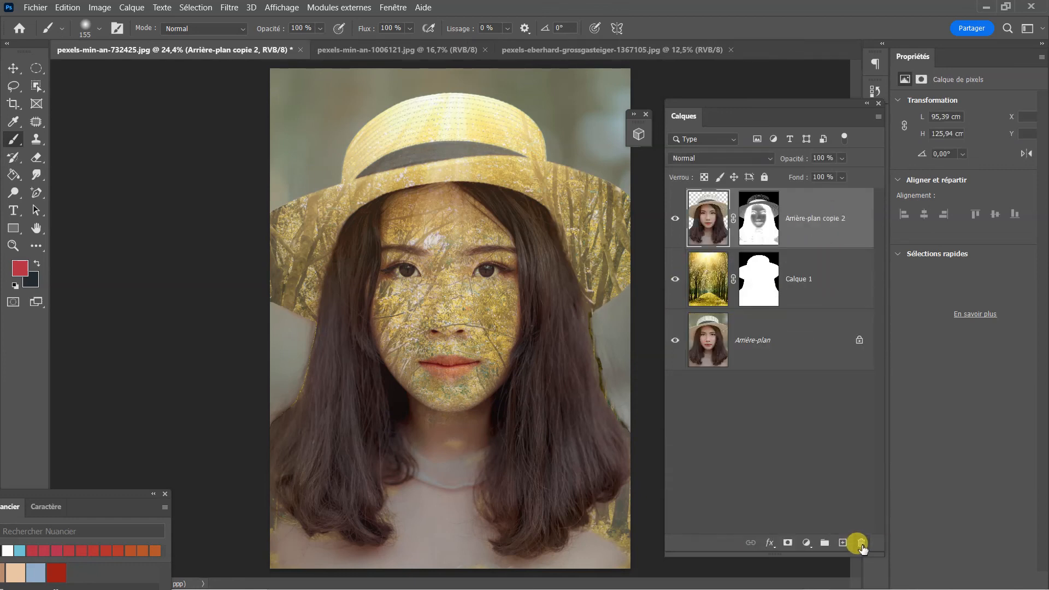
- Paint black with the 155 px brush on the mask of "Calque 1" along the hair's outer edges and shoulders, and deselect the layer
click(757, 282)
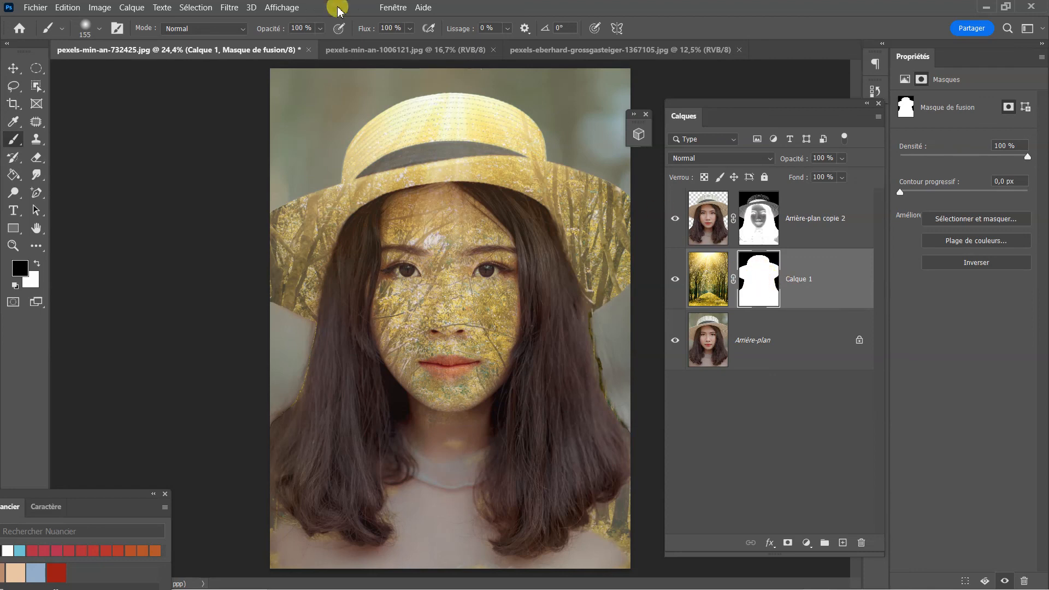
click(197, 8)
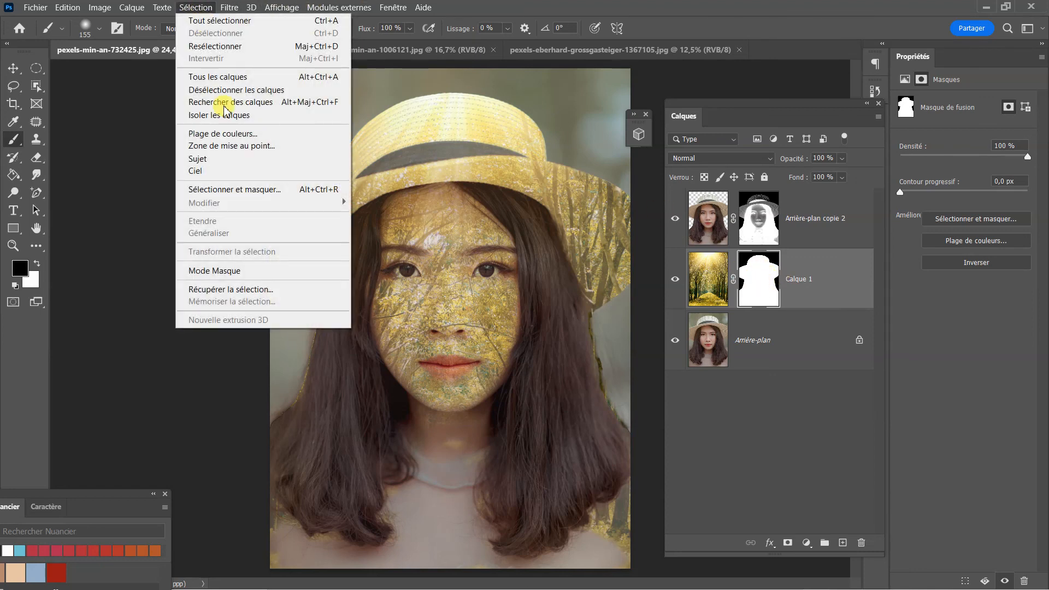
click(762, 287)
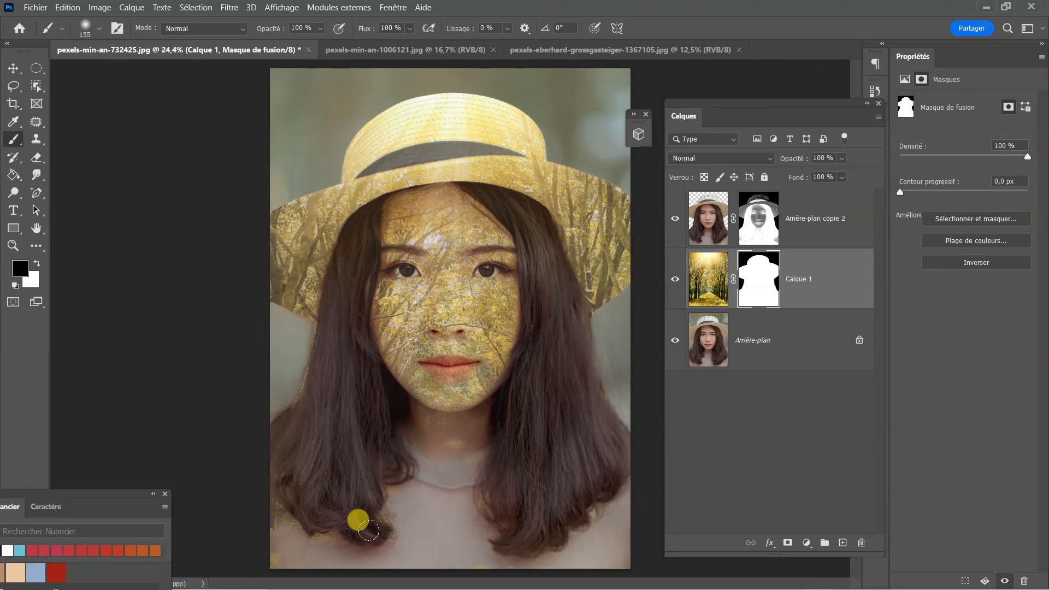
mouse_move(263, 541)
mouse_down()
mouse_move(362, 552)
mouse_move(381, 531)
mouse_move(282, 381)
mouse_move(292, 320)
mouse_move(276, 378)
mouse_move(298, 328)
mouse_move(290, 345)
mouse_move(295, 319)
mouse_move(269, 316)
mouse_move(280, 357)
mouse_move(263, 396)
mouse_move(284, 388)
mouse_move(260, 413)
mouse_move(241, 413)
mouse_move(270, 316)
mouse_move(568, 357)
mouse_move(350, 330)
mouse_move(292, 355)
mouse_move(288, 378)
mouse_move(290, 369)
mouse_move(260, 399)
mouse_move(294, 332)
mouse_up()
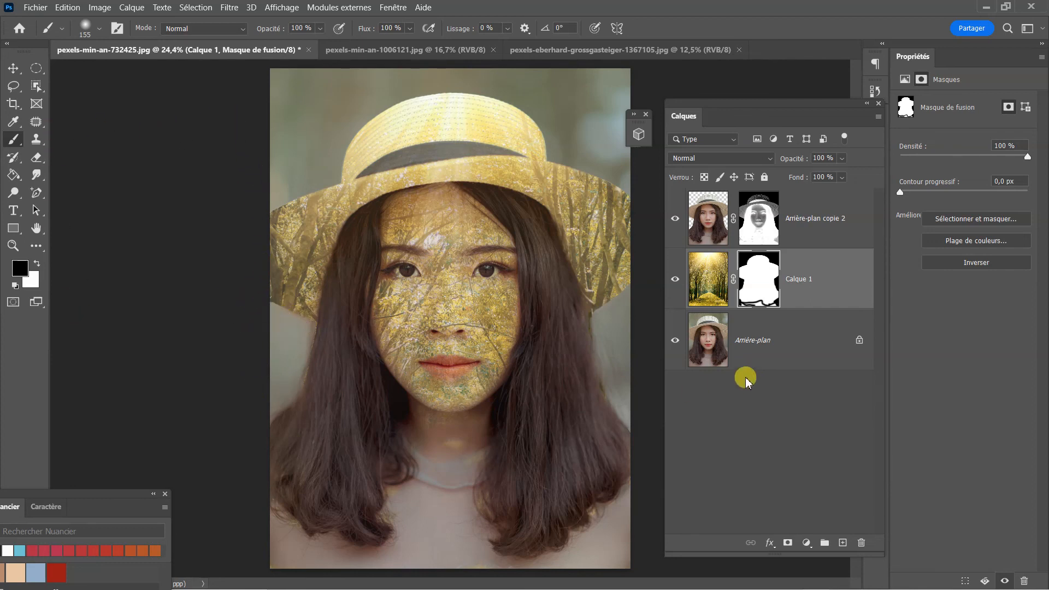
click(763, 417)
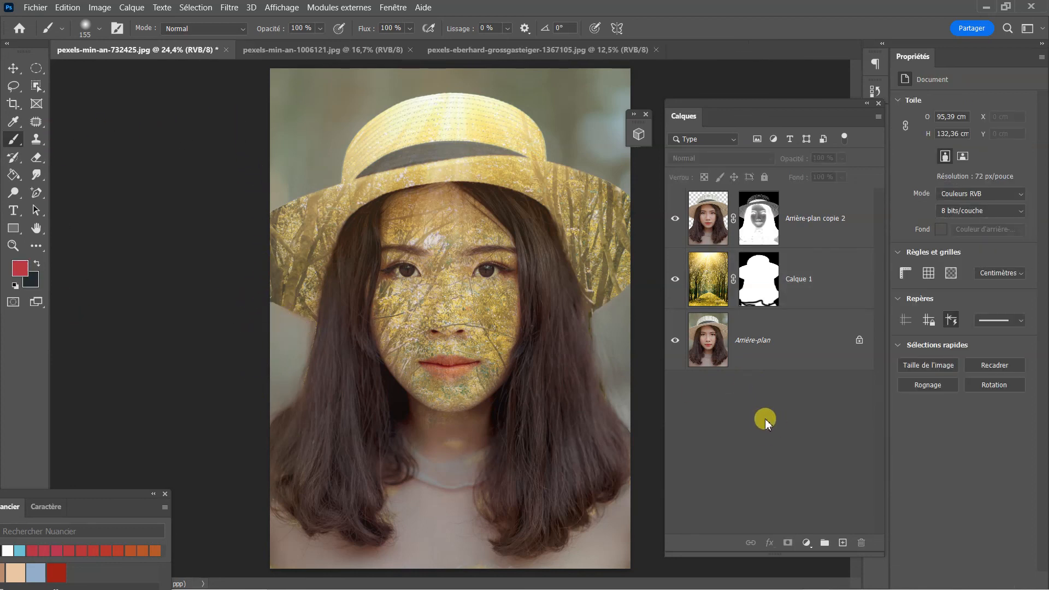